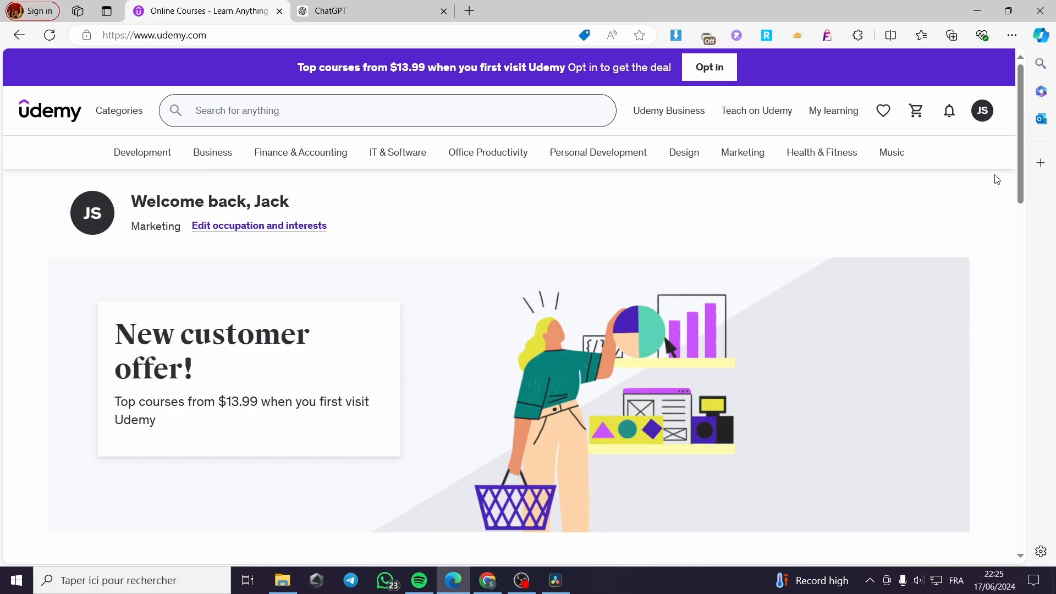
Go to the Teach on Udemy page from the profile options and get started with the instructor sign-up
{"action": "mouse_move", "coordinate": [984, 113]}
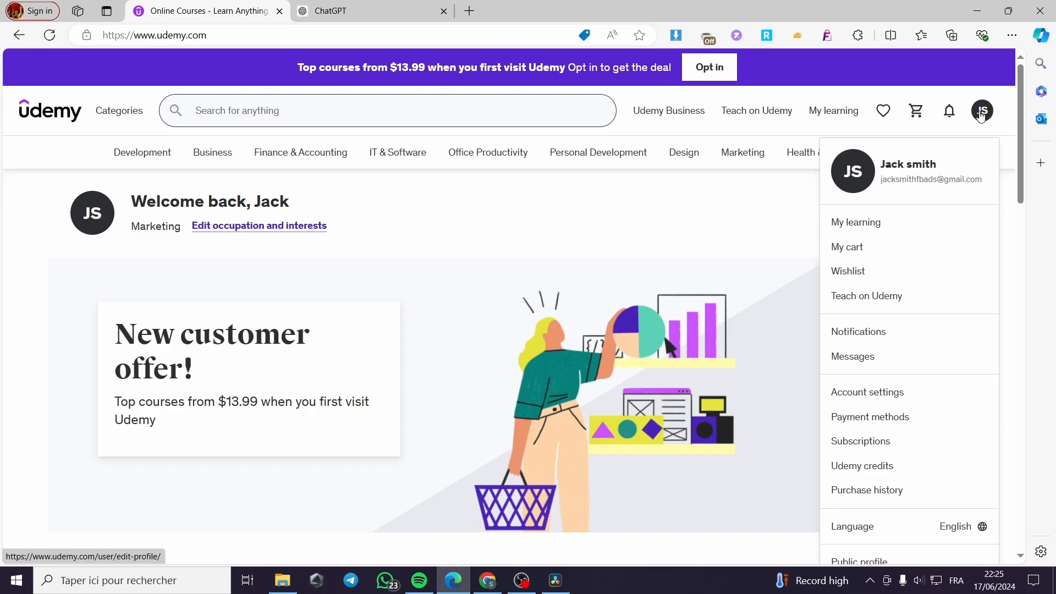
{"action": "left_click", "coordinate": [867, 302]}
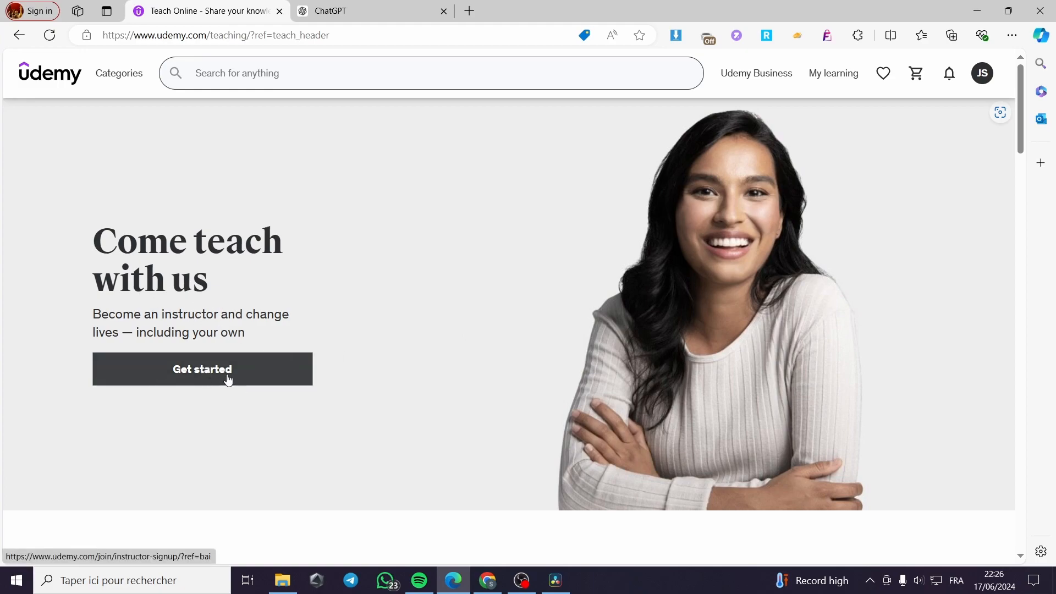
{"action": "left_click", "coordinate": [192, 376]}
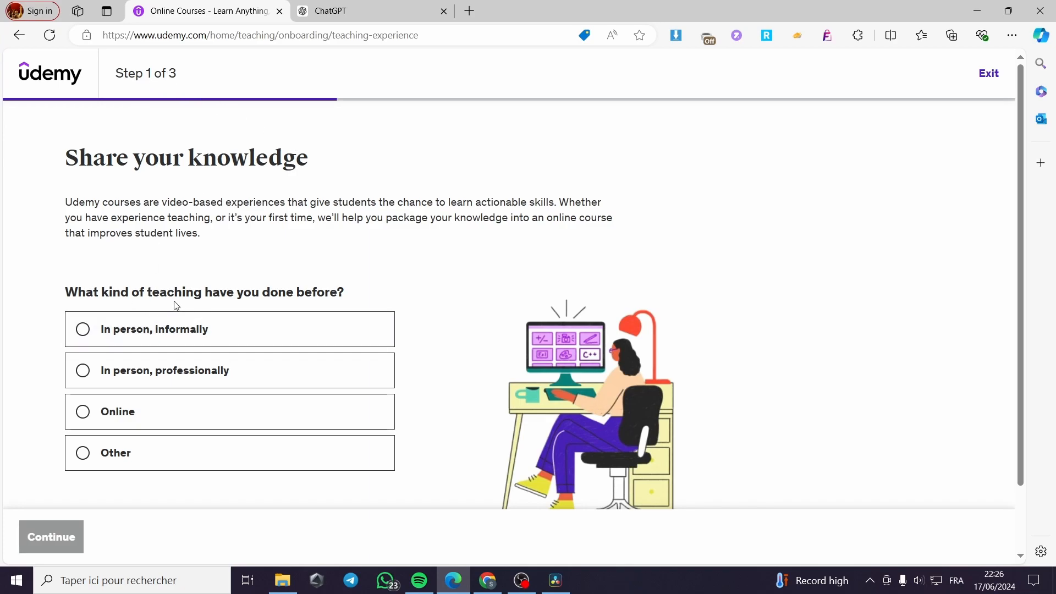
Answer the teaching experience question with Online and continue to the video experience question
{"action": "scroll", "coordinate": [303, 300], "scroll_direction": "down", "scroll_amount": 1}
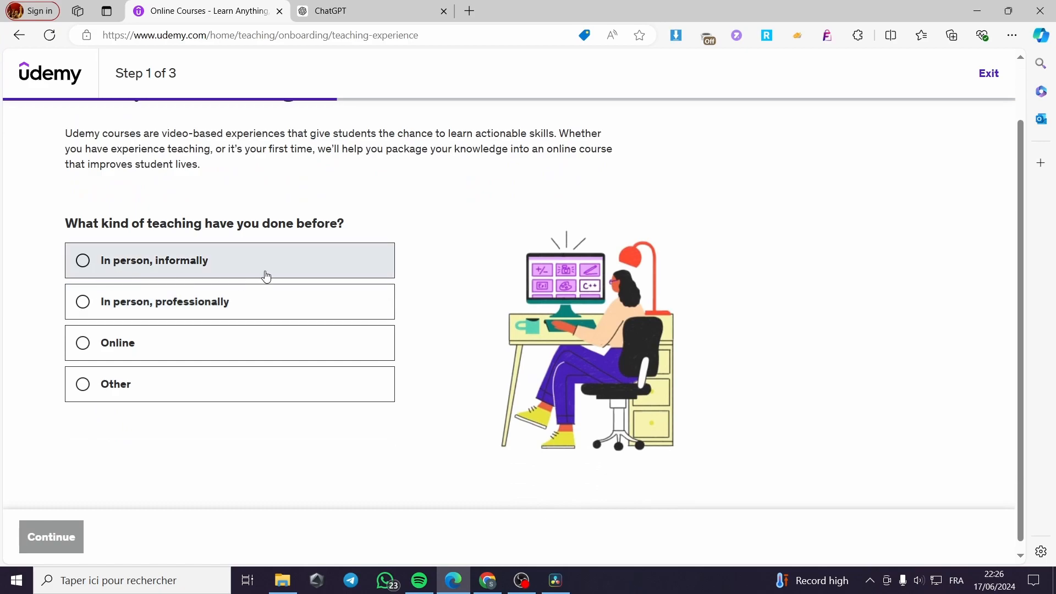
{"action": "scroll", "coordinate": [221, 282], "scroll_direction": "down", "scroll_amount": 1}
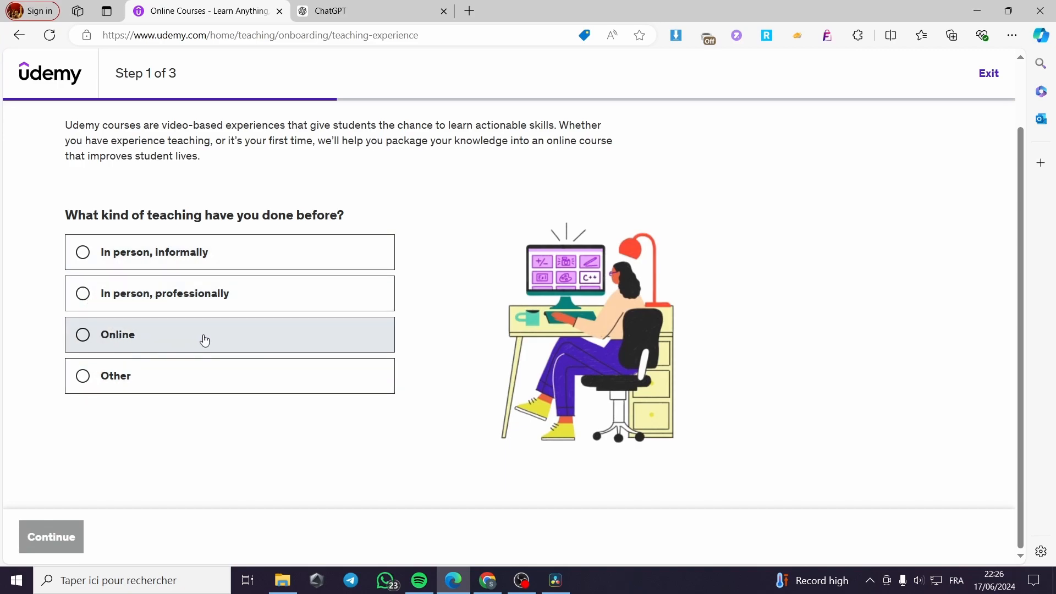
{"action": "left_click", "coordinate": [155, 339]}
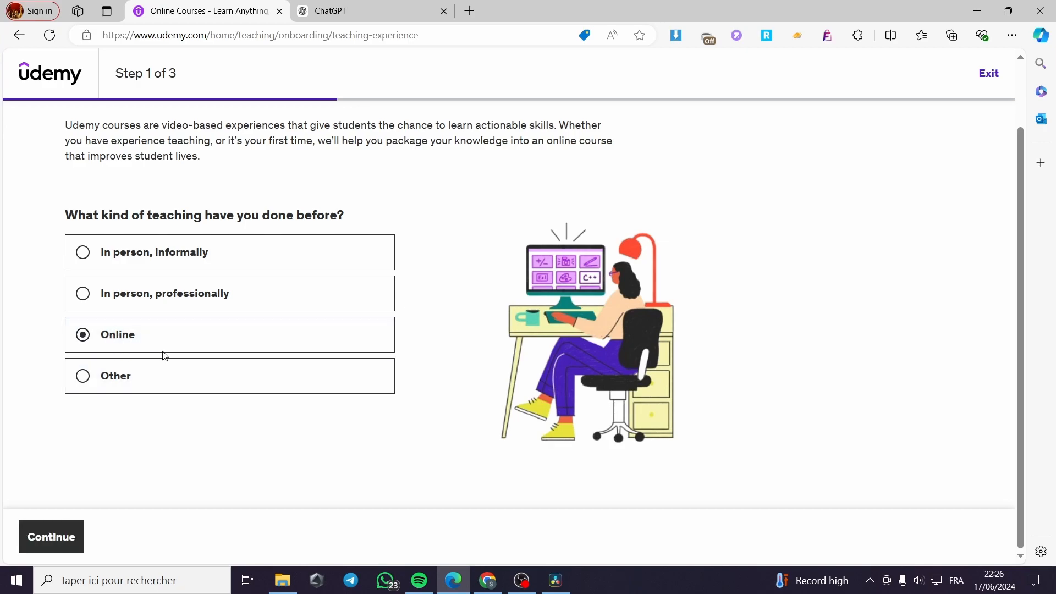
{"action": "left_click", "coordinate": [62, 546]}
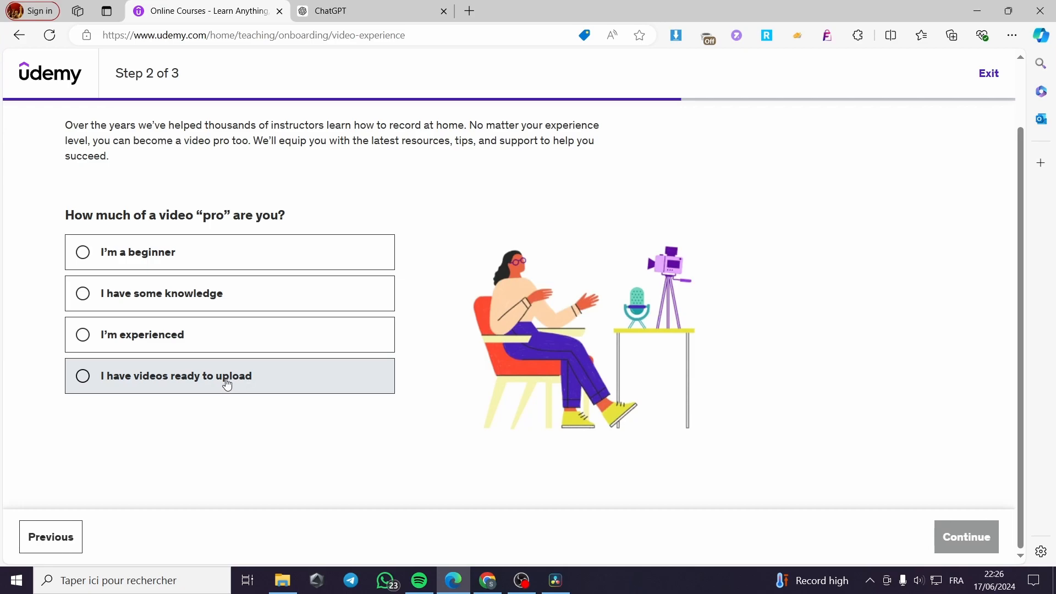
Answer the video experience question with "I have some knowledge" and the audience question with "I have a small following"
{"action": "left_click", "coordinate": [122, 299]}
{"action": "left_click", "coordinate": [964, 543]}
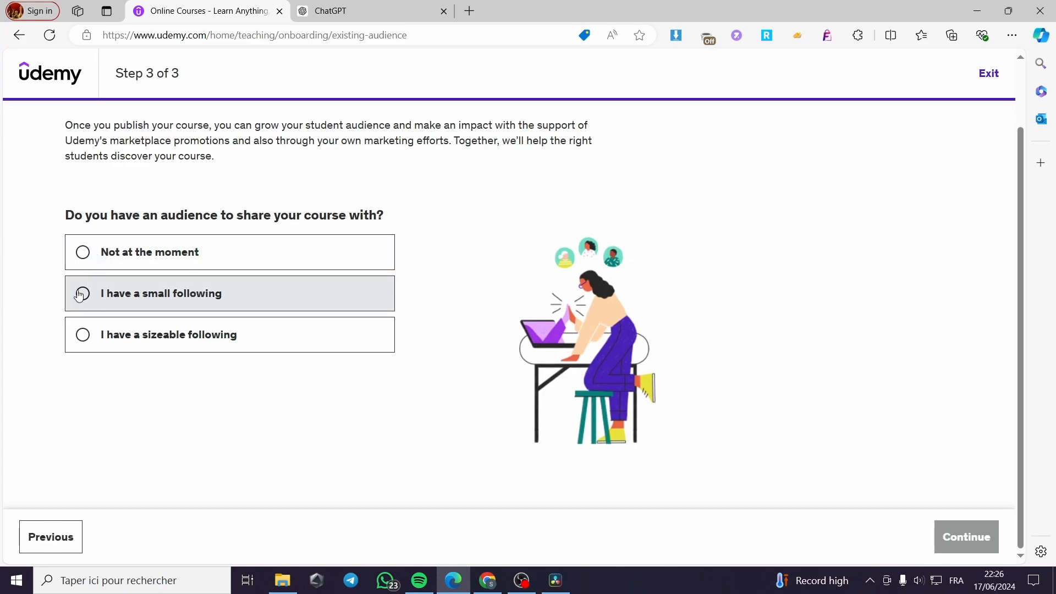
{"action": "left_click", "coordinate": [262, 301]}
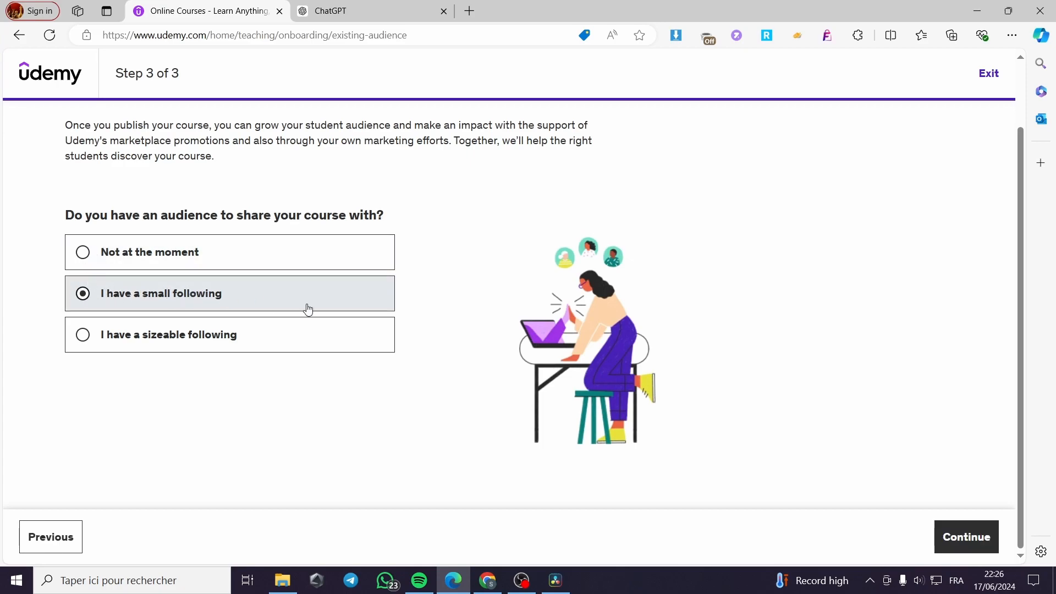
{"action": "left_click", "coordinate": [966, 530]}
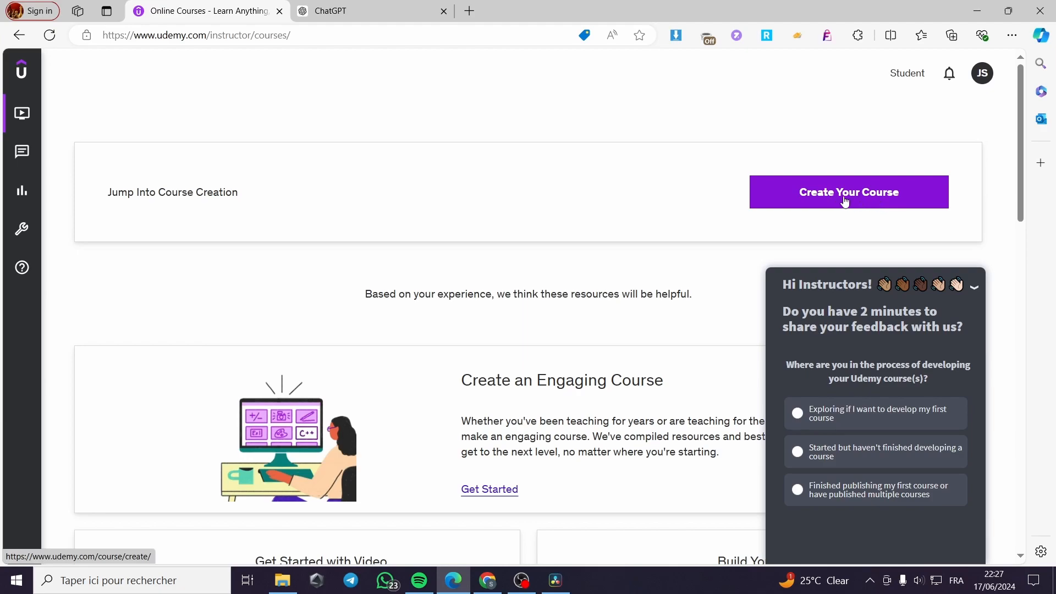
Start creating a course and give it the working title "Learn the basics of marketing"
{"action": "left_click", "coordinate": [894, 200]}
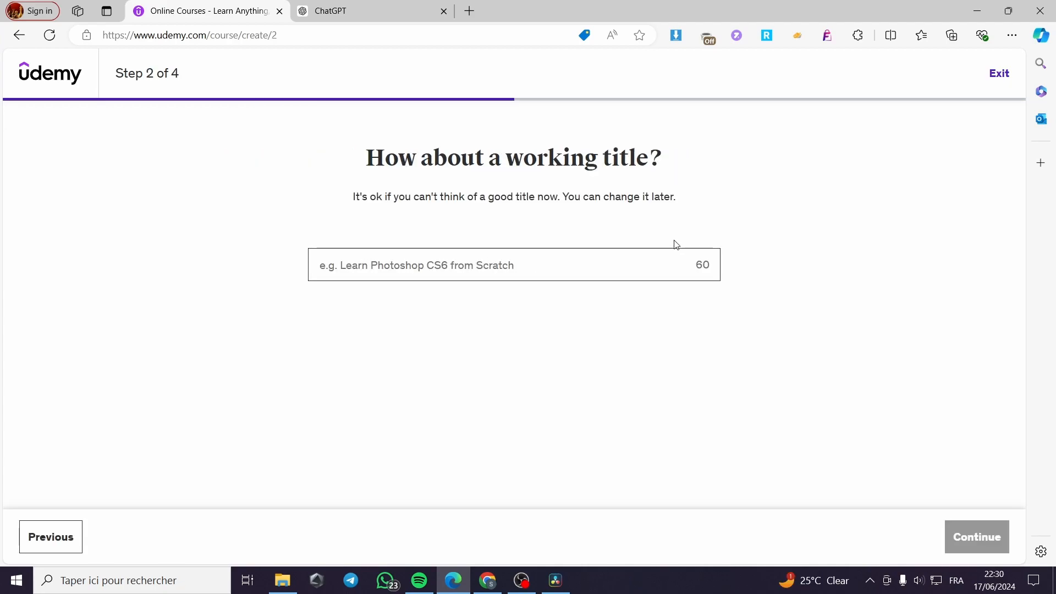
{"action": "left_click", "coordinate": [440, 261]}
{"action": "type", "text": "Learn the"}
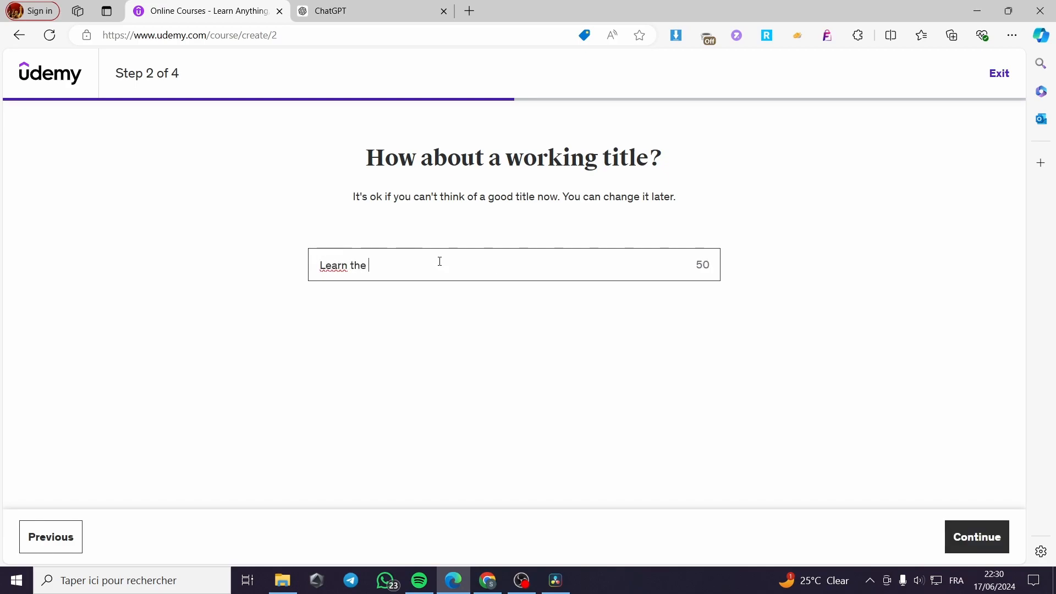
{"action": "type", "text": " basics of markketing"}
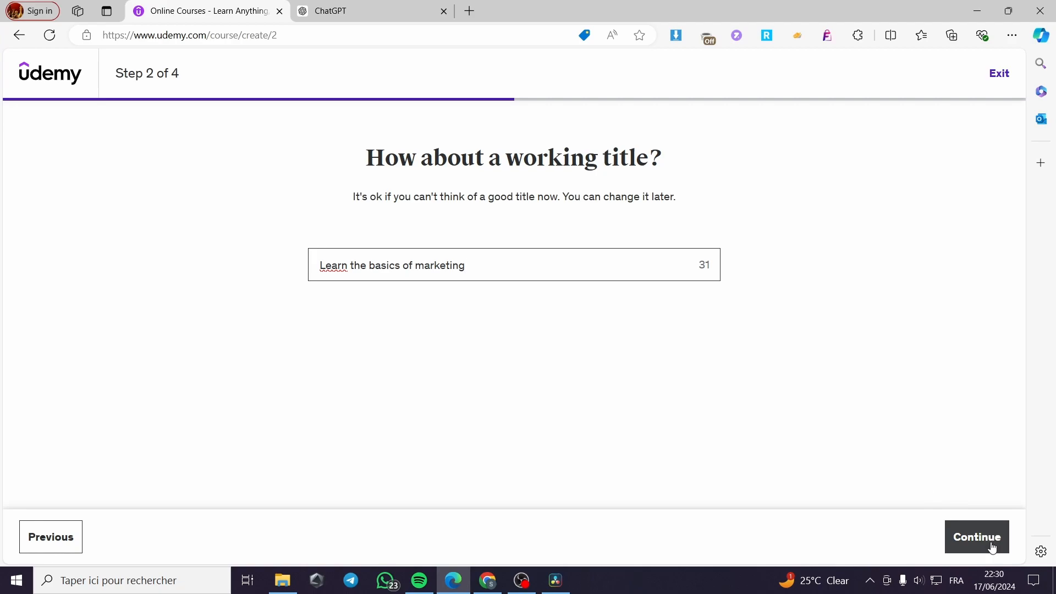
{"action": "left_click", "coordinate": [984, 543]}
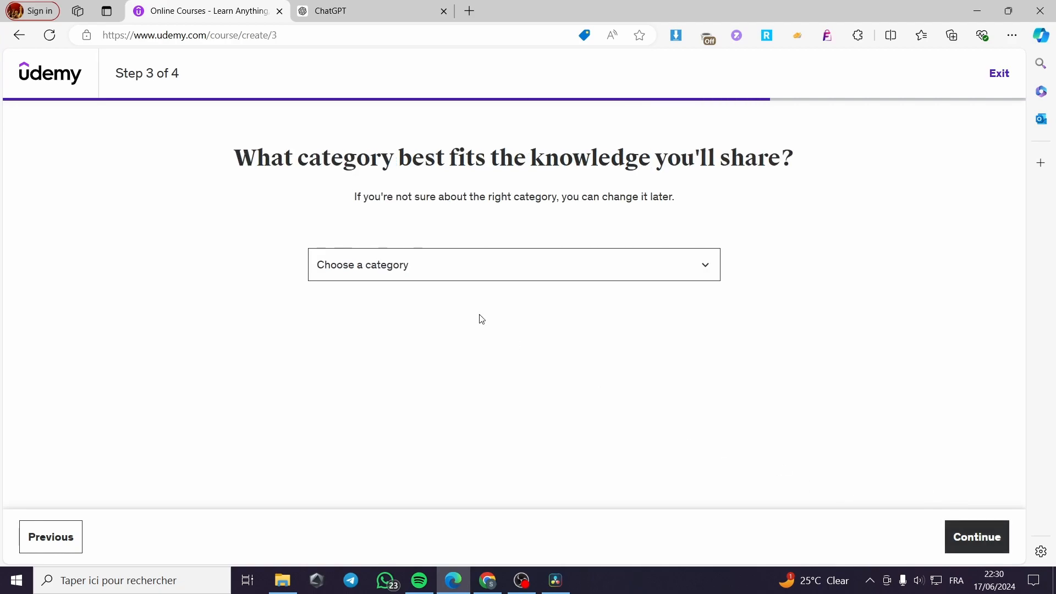
Set the course category to Marketing and continue to the weekly time question
{"action": "left_click", "coordinate": [540, 274]}
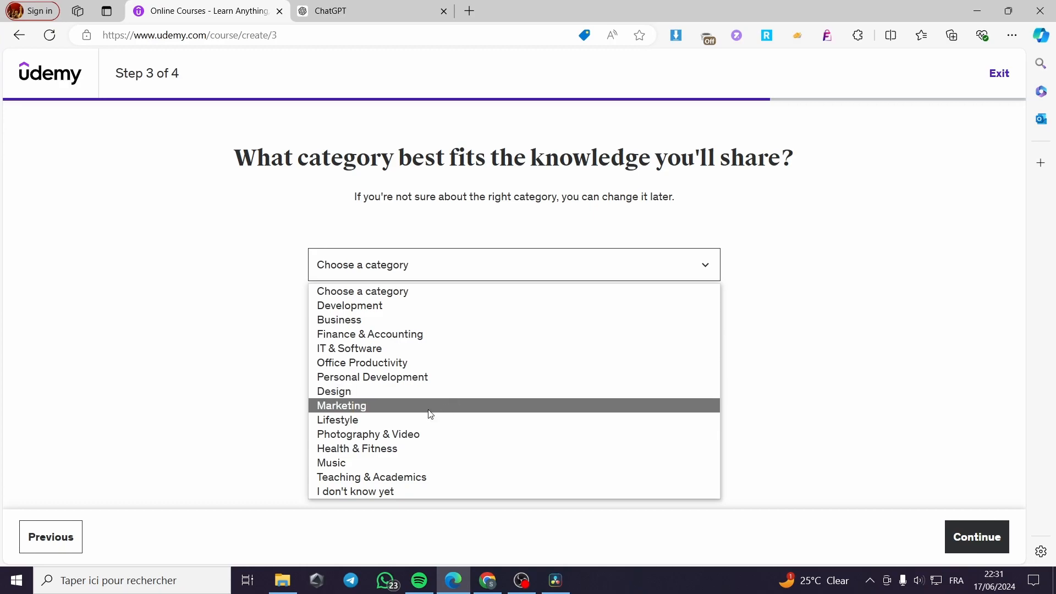
{"action": "left_click", "coordinate": [348, 409]}
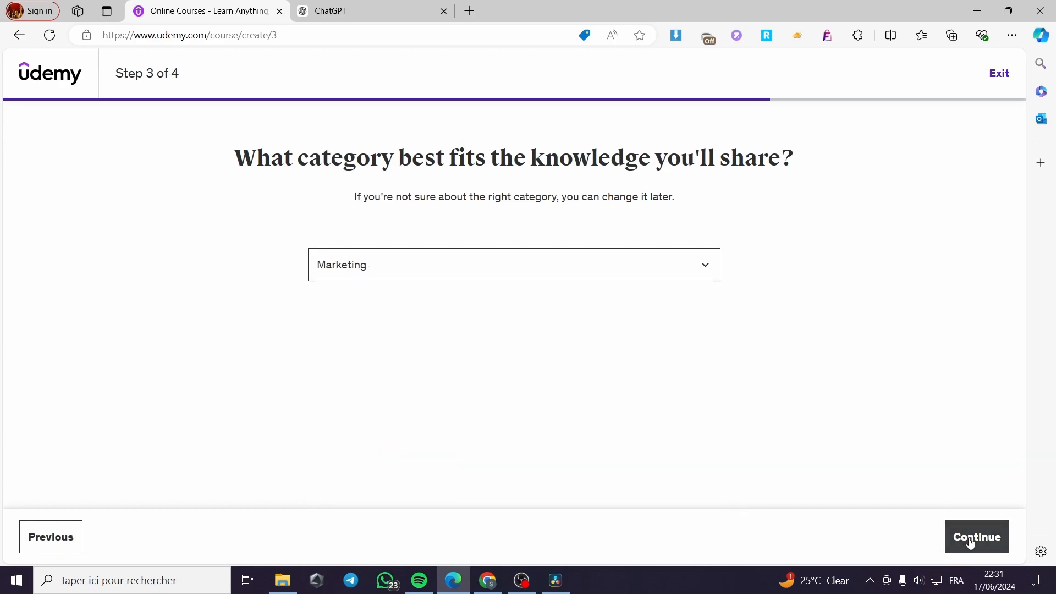
{"action": "left_click", "coordinate": [601, 278]}
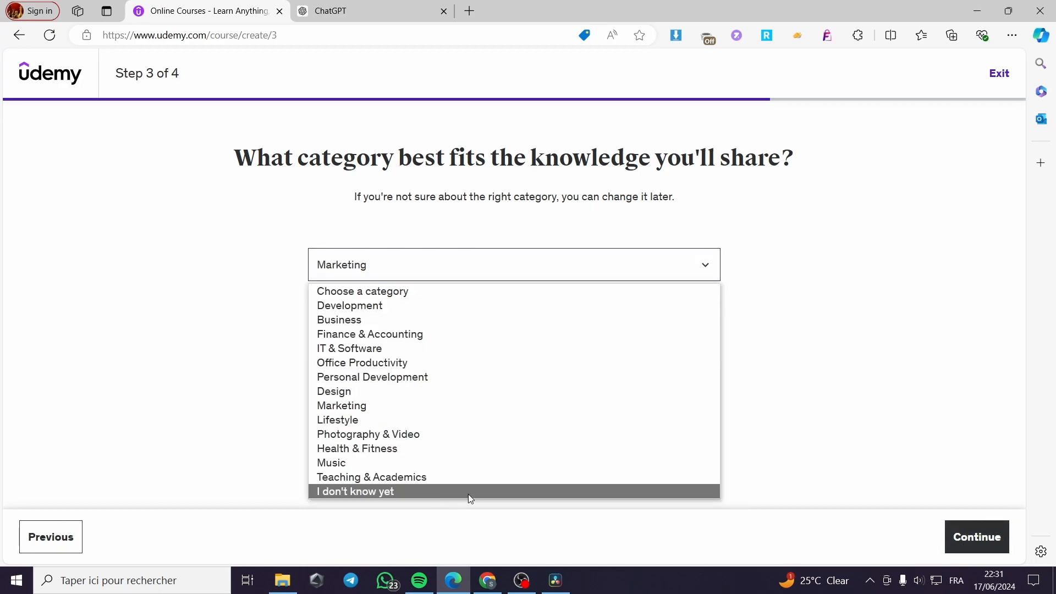
{"action": "left_click", "coordinate": [832, 392]}
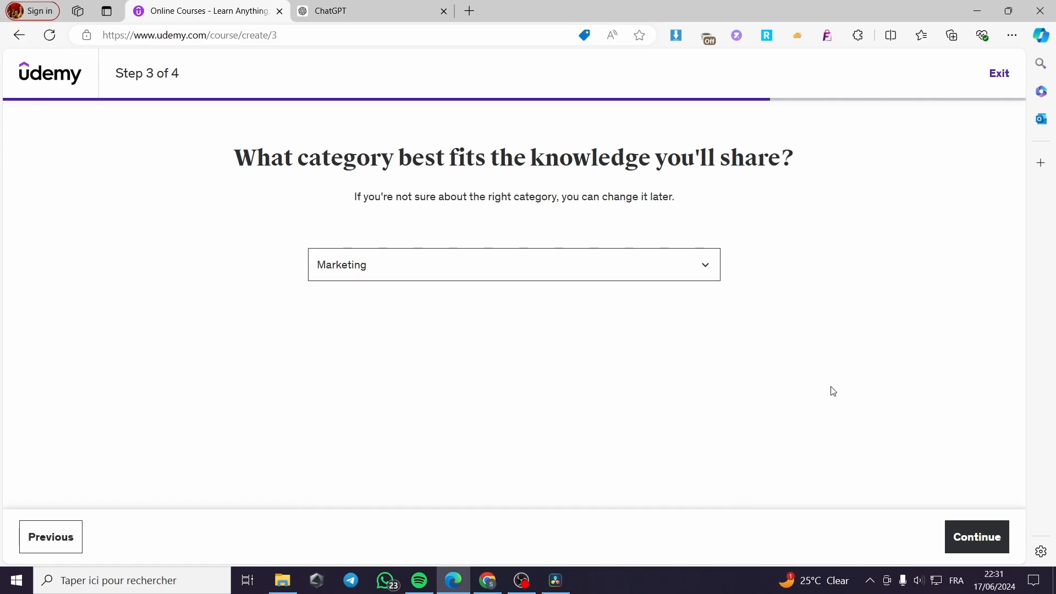
{"action": "left_click", "coordinate": [978, 538]}
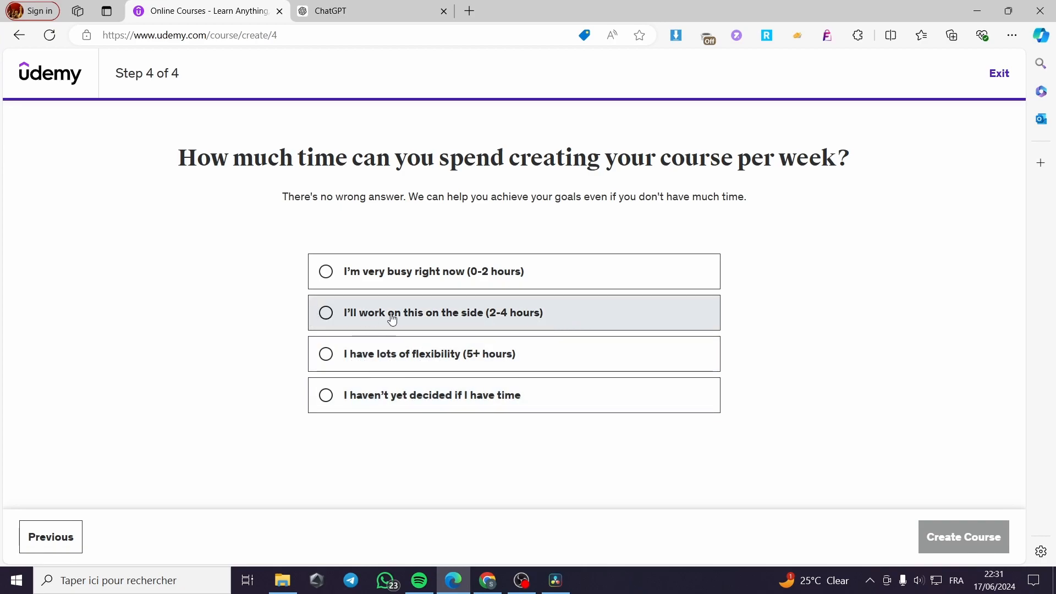
Choose "I'll work on this on the side (2-4 hours)" as the weekly time and create the course
{"action": "left_click", "coordinate": [491, 318]}
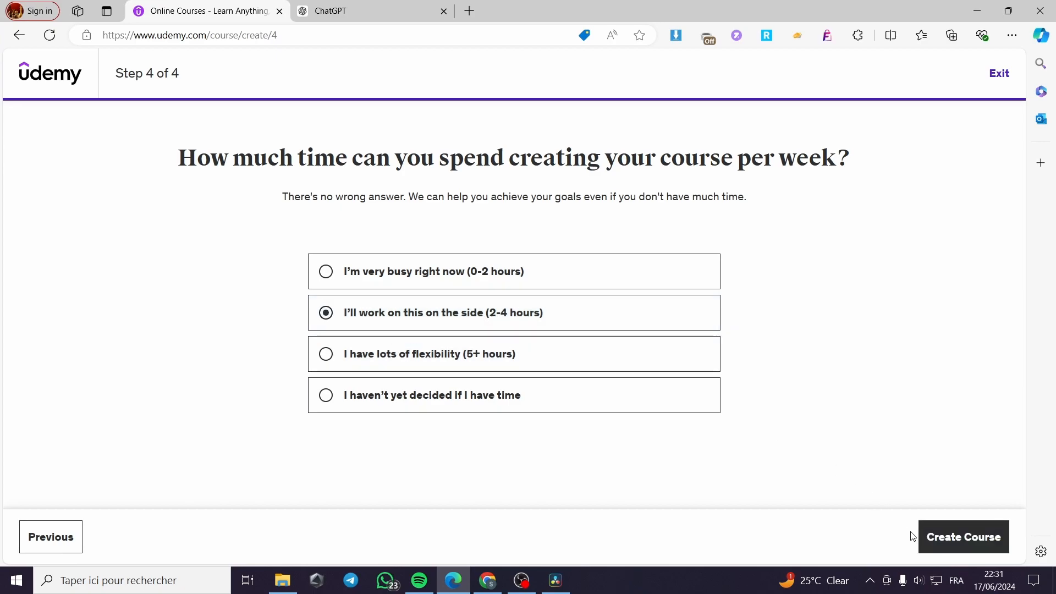
{"action": "left_click", "coordinate": [959, 551]}
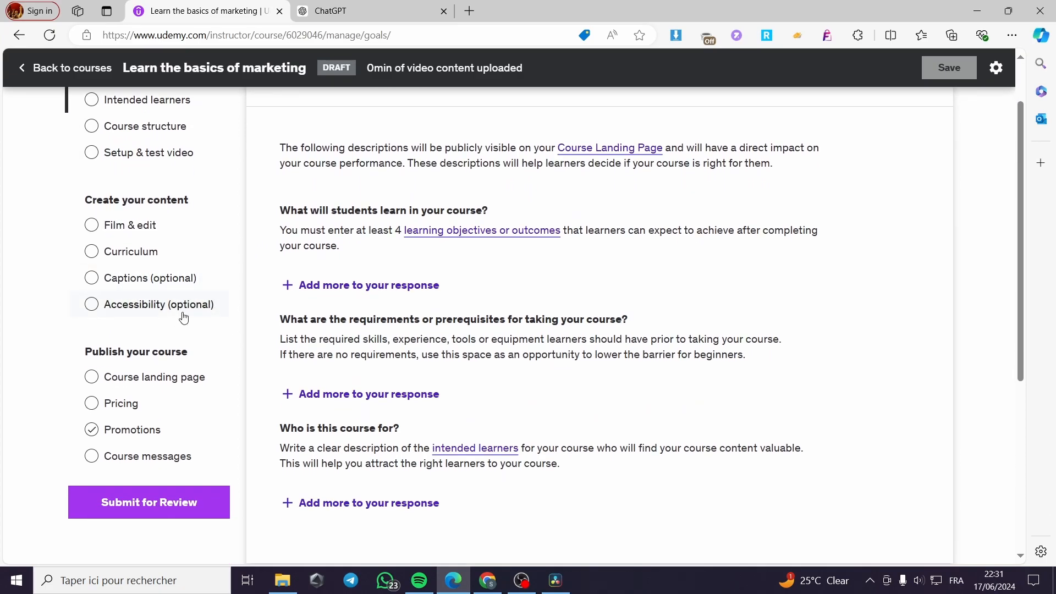
Enter "intro to the marketing" as the first learning objective for the intended learners
{"action": "scroll", "coordinate": [545, 308], "scroll_direction": "up", "scroll_amount": 1}
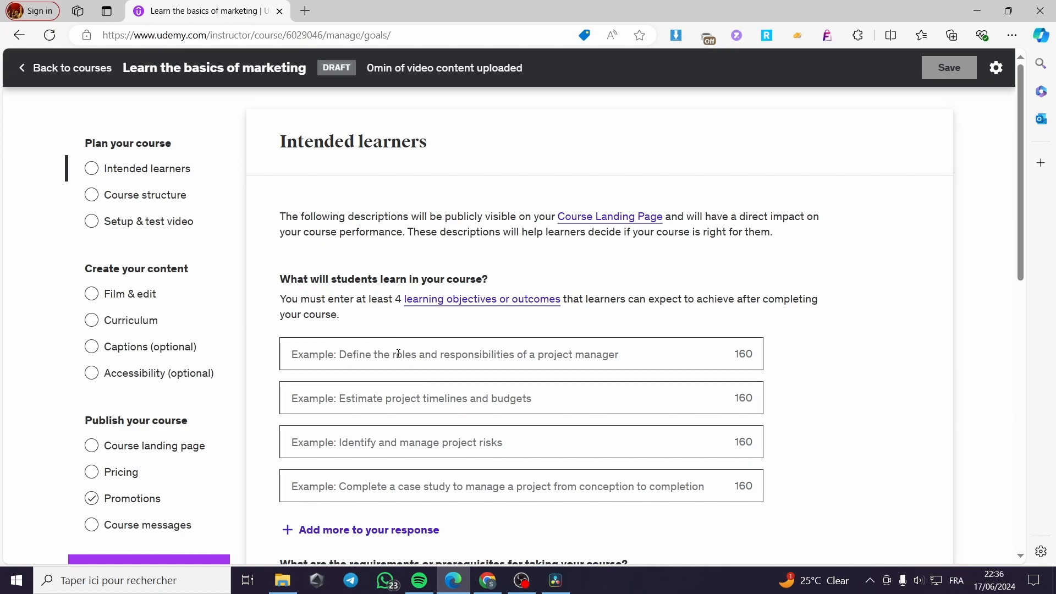
{"action": "left_click", "coordinate": [432, 356]}
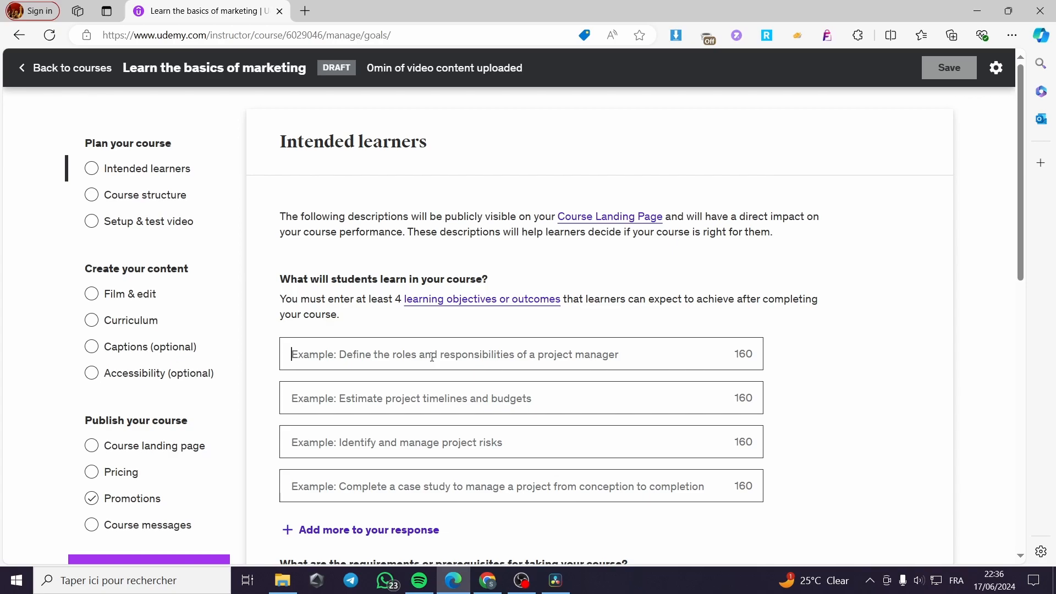
{"action": "type", "text": "Int"}
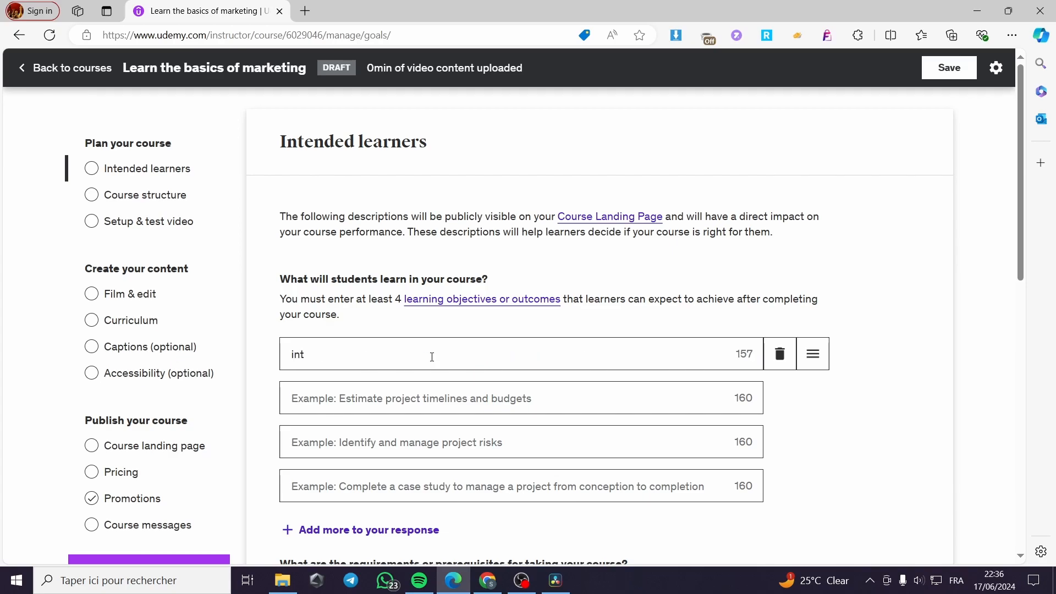
{"action": "type", "text": "ro to the marketing"}
Enter "types of marketing" as the second learning objective
{"action": "left_click", "coordinate": [381, 399]}
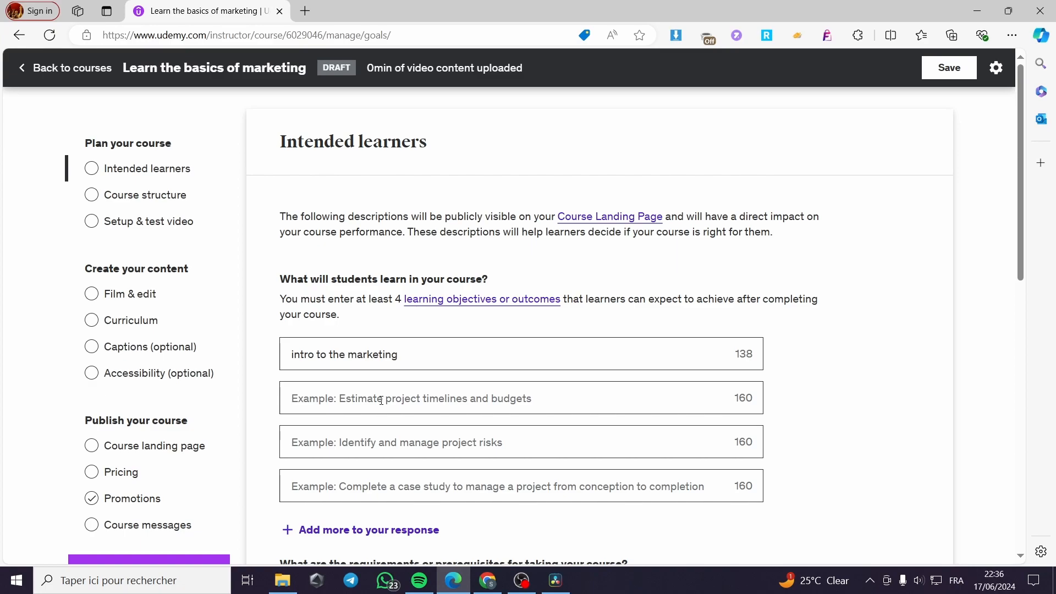
{"action": "type", "text": "types of ùa"}
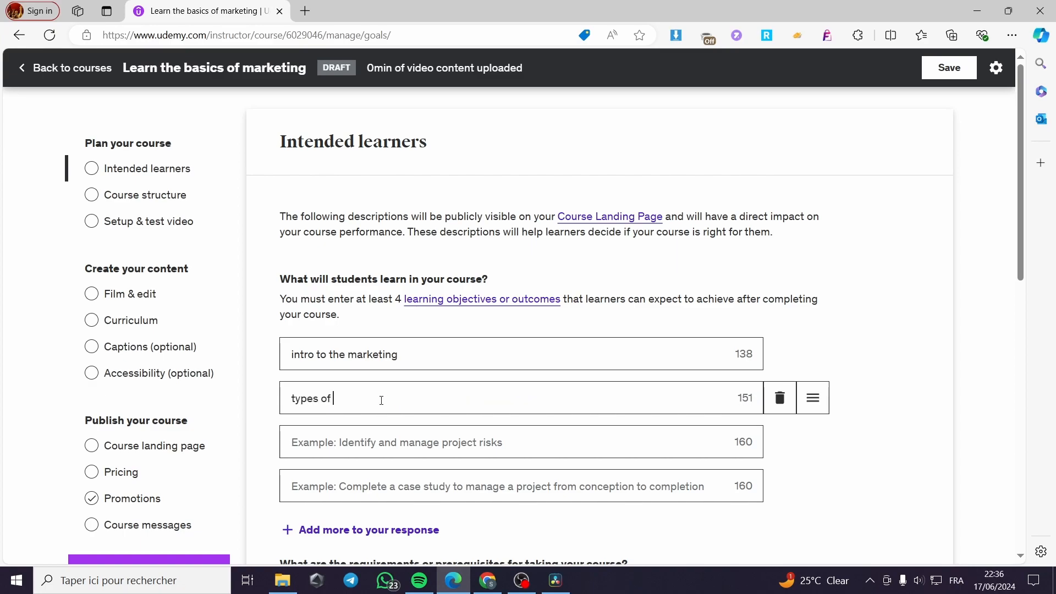
{"action": "key", "text": "BackSpace"}
{"action": "key", "text": "BackSpace"}
{"action": "type", "text": "mark"}
{"action": "key", "text": "BackSpace"}
{"action": "type", "text": "rket"}
{"action": "key", "text": "BackSpace"}
{"action": "type", "text": "ing"}
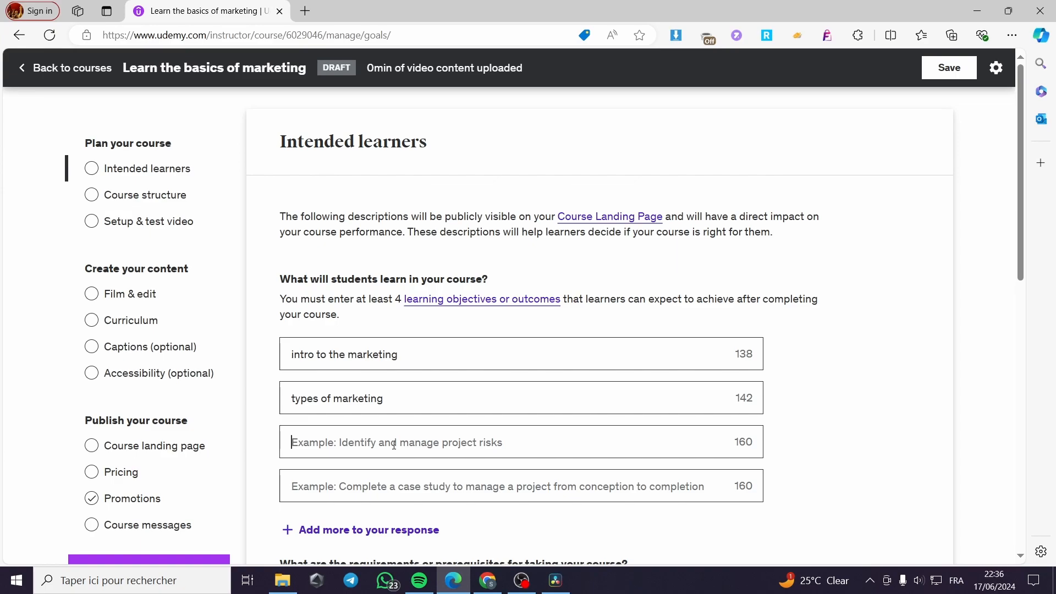
Enter "goal of marketing" as the third learning objective
{"action": "left_click", "coordinate": [417, 442]}
{"action": "type", "text": "goal pog"}
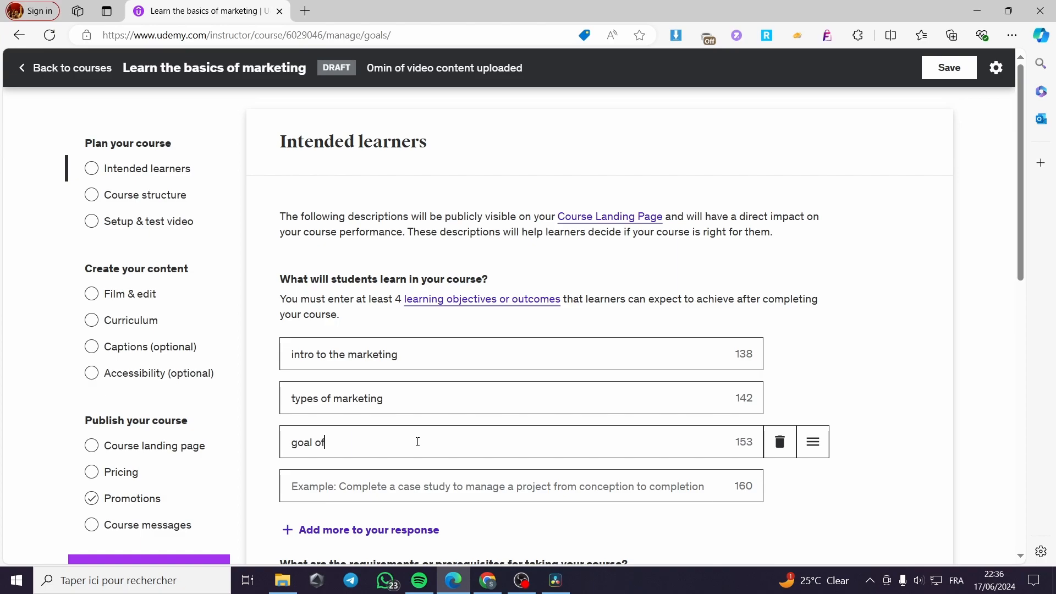
{"action": "type", "text": "marketing"}
{"action": "key", "text": "Tab"}
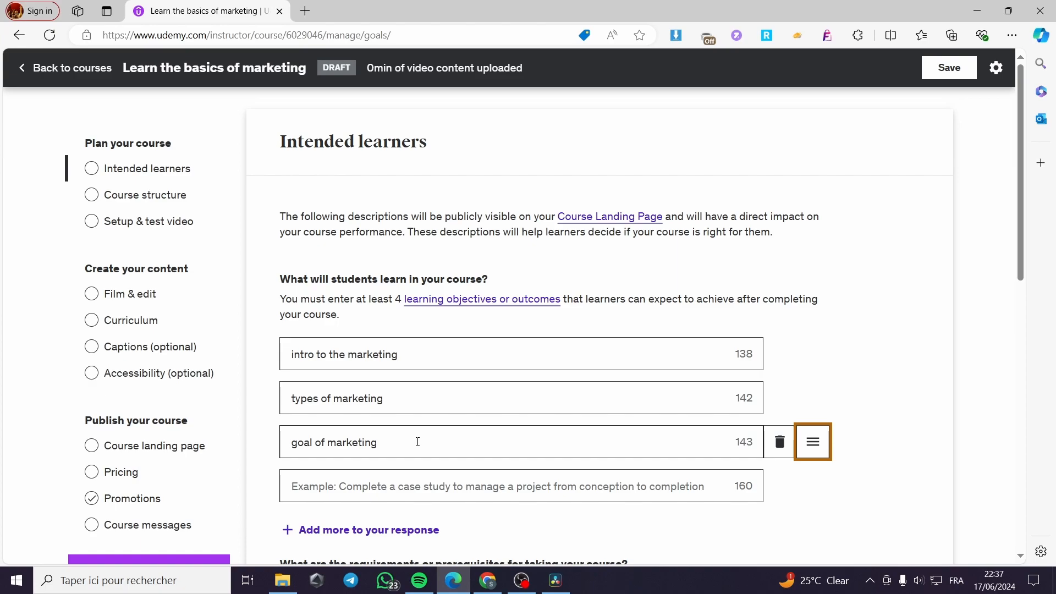
Enter "benefits of marketing" as the fourth learning objective, copying the last word from the third objective
{"action": "left_click", "coordinate": [396, 481]}
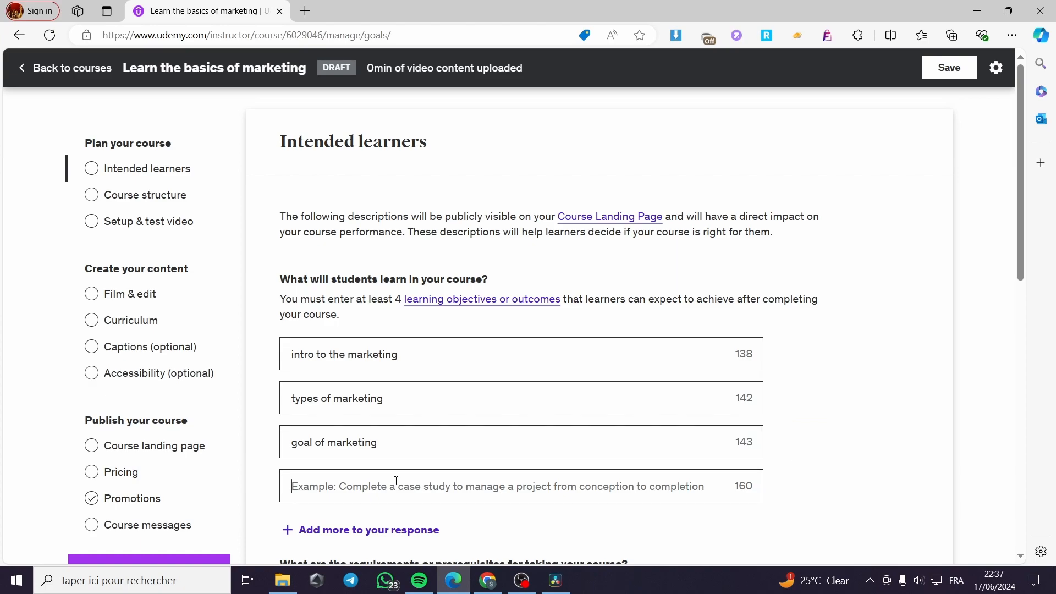
{"action": "type", "text": "b"}
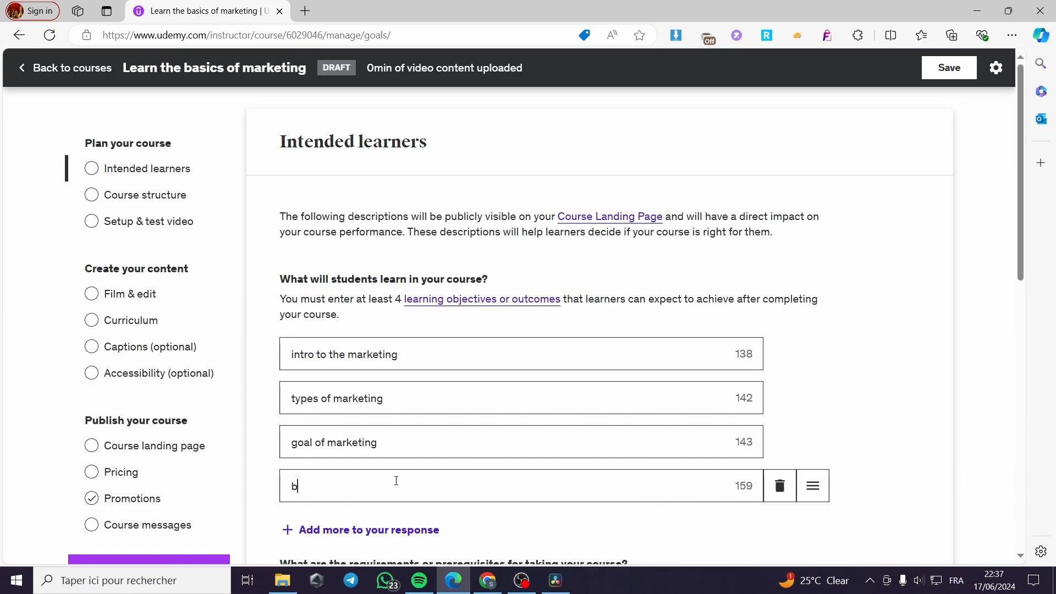
{"action": "type", "text": "enefits of ua"}
{"action": "key", "text": "BackSpace"}
{"action": "key", "text": "BackSpace"}
{"action": "left_click", "coordinate": [388, 442]}
{"action": "left_click_drag", "start_coordinate": [388, 441], "coordinate": [331, 441]}
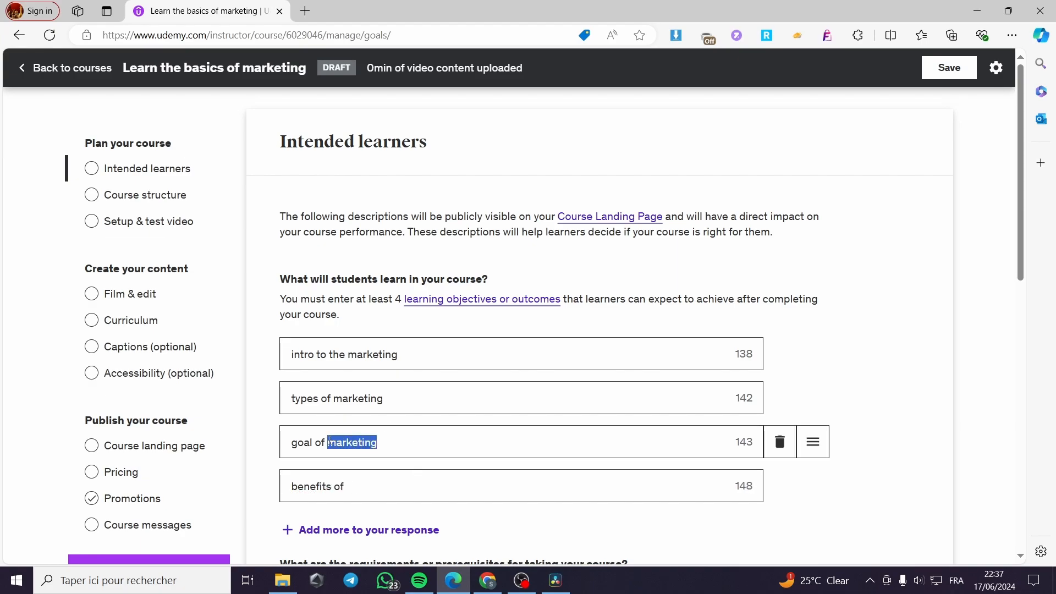
{"action": "key", "text": "ctrl+c"}
{"action": "left_click", "coordinate": [378, 485]}
{"action": "key", "text": "ctrl+v"}
Enter "computer or a mobile" as the requirement for taking the course
{"action": "scroll", "coordinate": [438, 460], "scroll_direction": "down", "scroll_amount": 3}
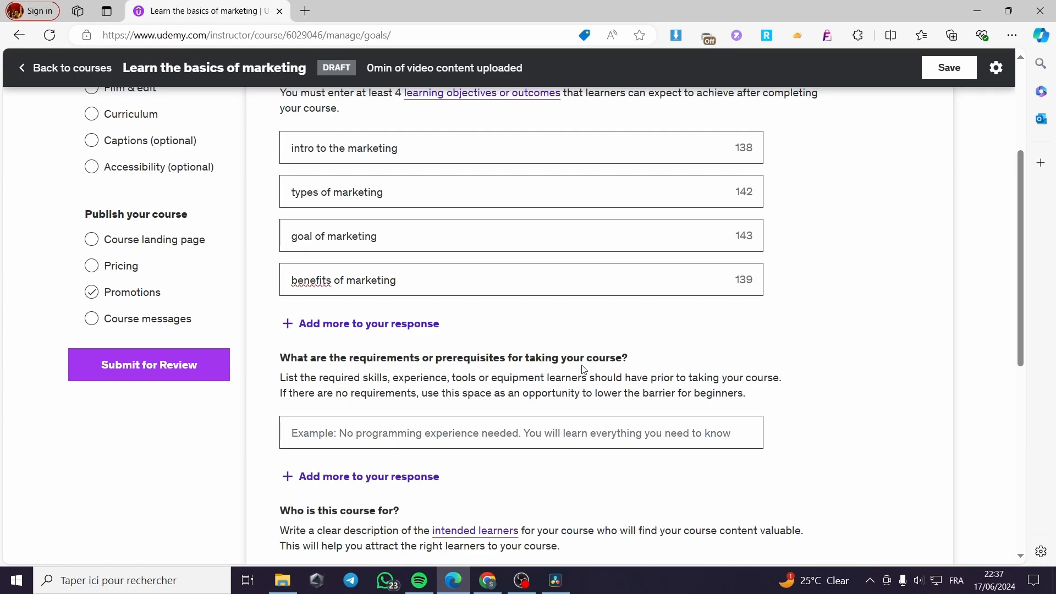
{"action": "scroll", "coordinate": [437, 339], "scroll_direction": "down", "scroll_amount": 2}
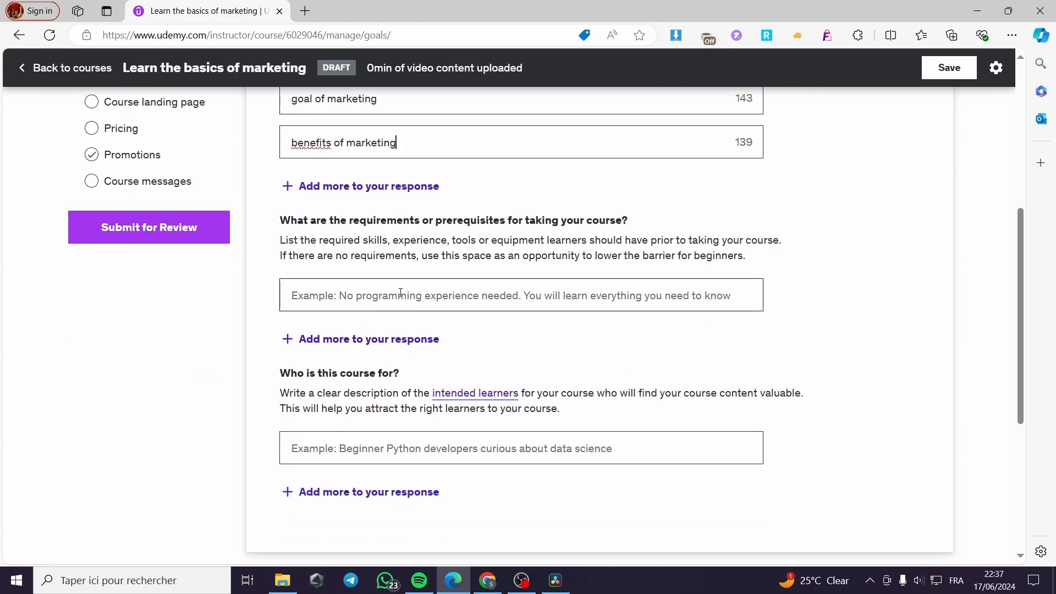
{"action": "left_click", "coordinate": [339, 293]}
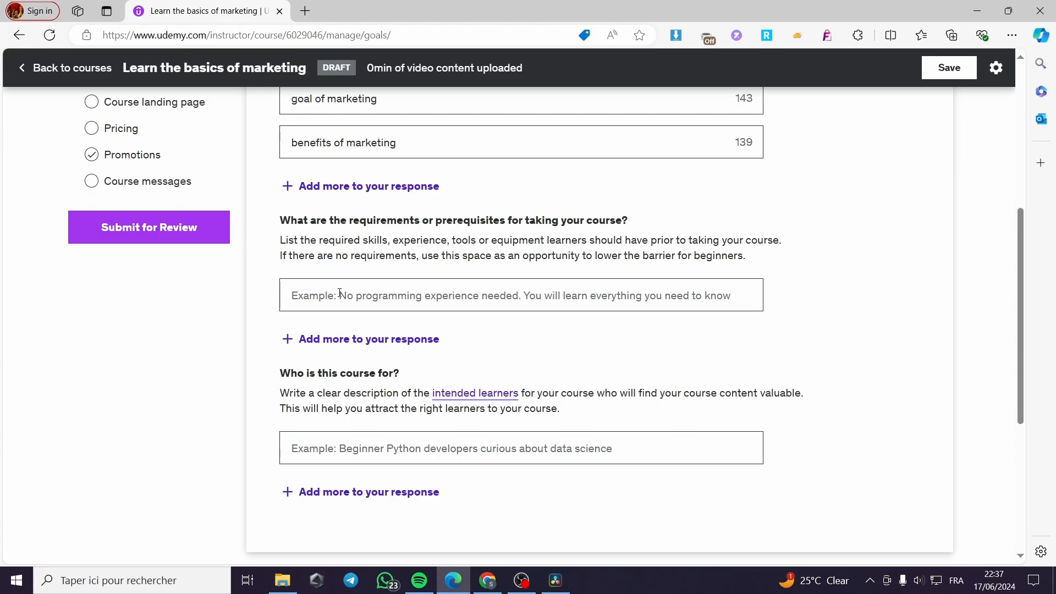
{"action": "type", "text": "co"}
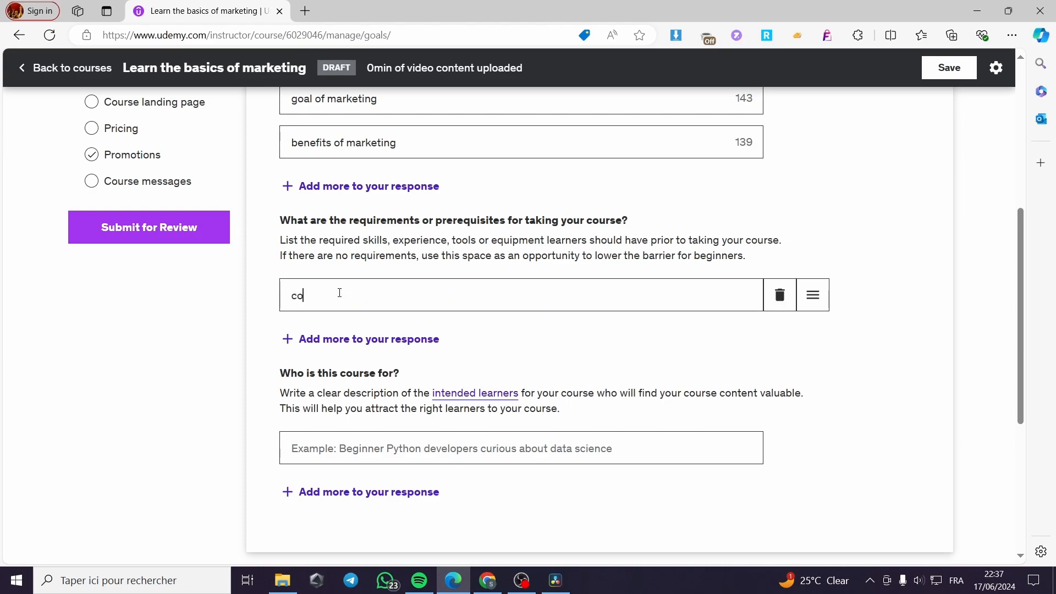
{"action": "type", "text": "mputer or a mobile"}
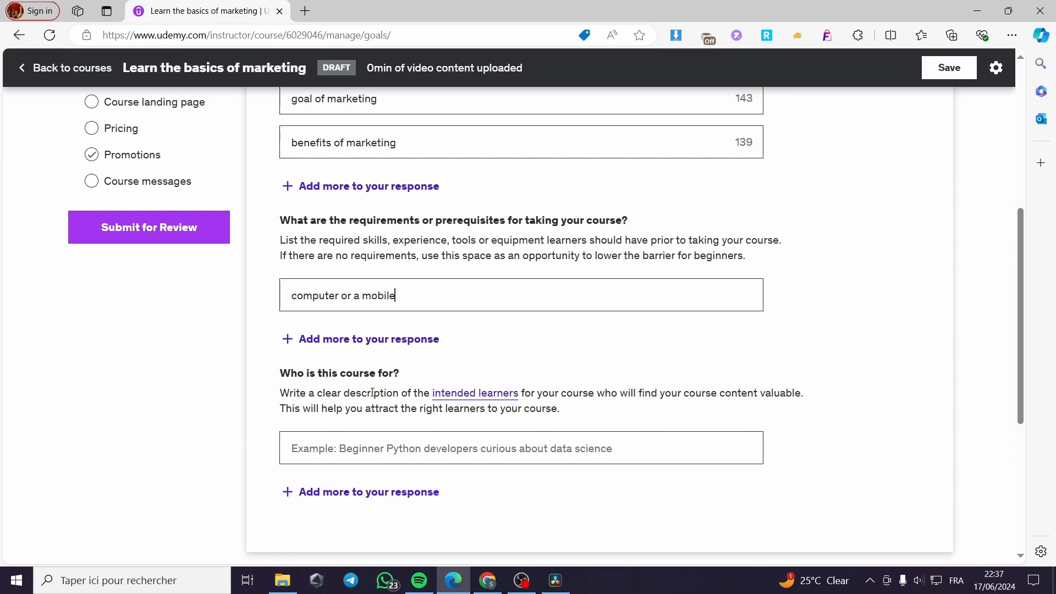
Enter "beginner" as the description of who the course is for
{"action": "scroll", "coordinate": [307, 328], "scroll_direction": "down", "scroll_amount": 1}
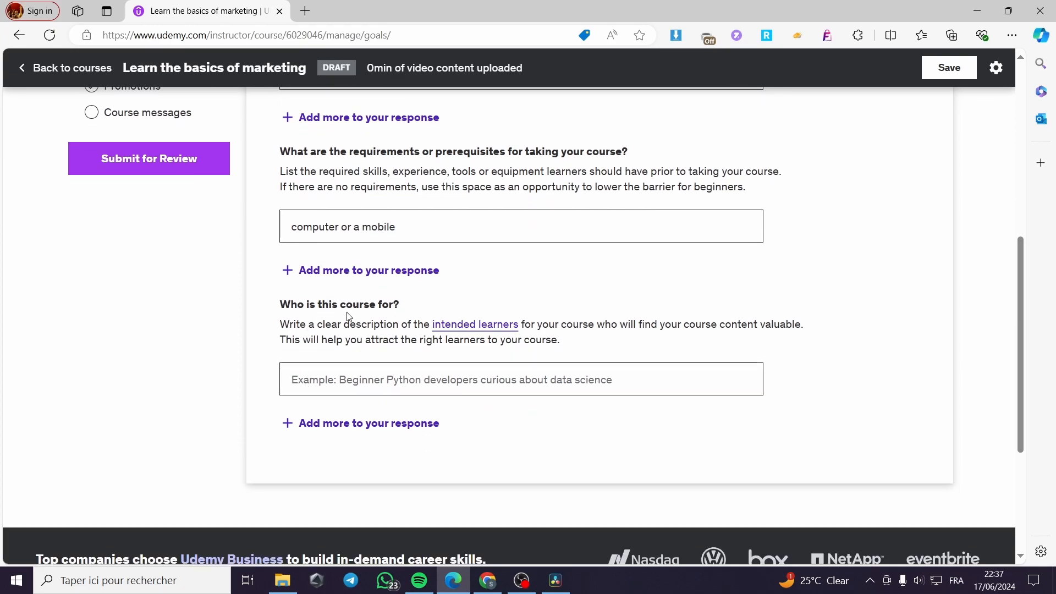
{"action": "left_click", "coordinate": [392, 384]}
{"action": "type", "text": "a"}
{"action": "key", "text": "BackSpace"}
{"action": "type", "text": "bef"}
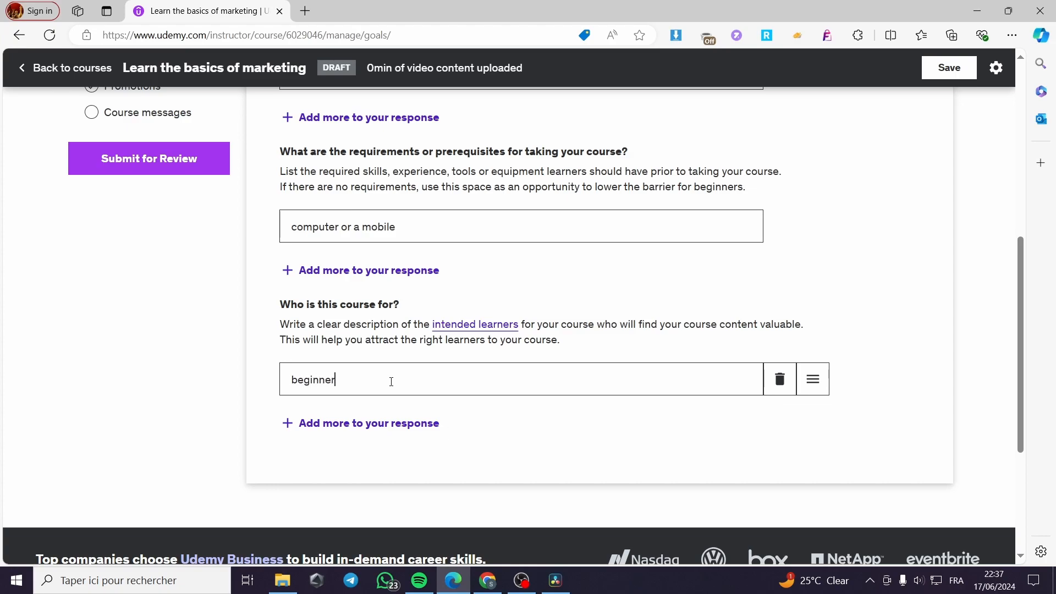
Open the course structure page, accepting that the unsaved intended learners entries are discarded
{"action": "scroll", "coordinate": [454, 408], "scroll_direction": "down", "scroll_amount": 4}
{"action": "scroll", "coordinate": [467, 420], "scroll_direction": "up", "scroll_amount": 11}
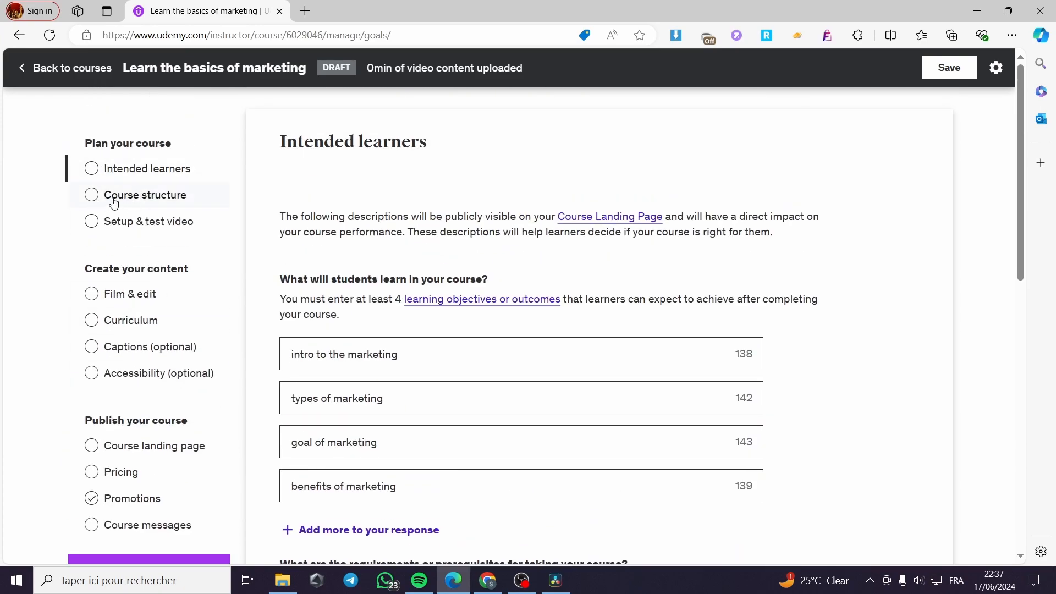
{"action": "left_click", "coordinate": [89, 198]}
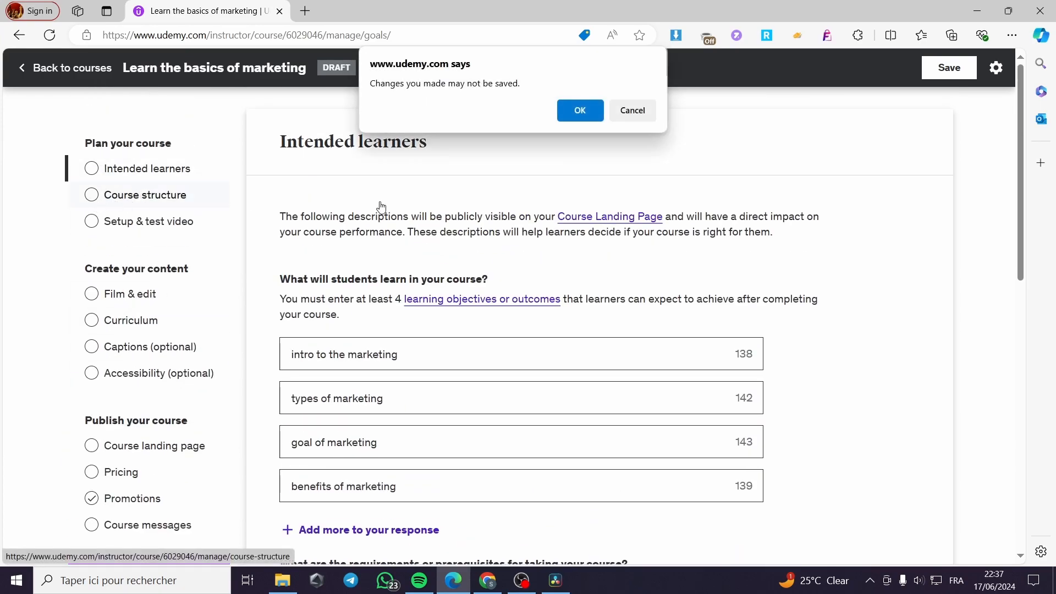
{"action": "left_click", "coordinate": [577, 112]}
Return to the intended learners page and check its objective and requirement fields
{"action": "left_click", "coordinate": [101, 169]}
{"action": "scroll", "coordinate": [459, 330], "scroll_direction": "down", "scroll_amount": 7}
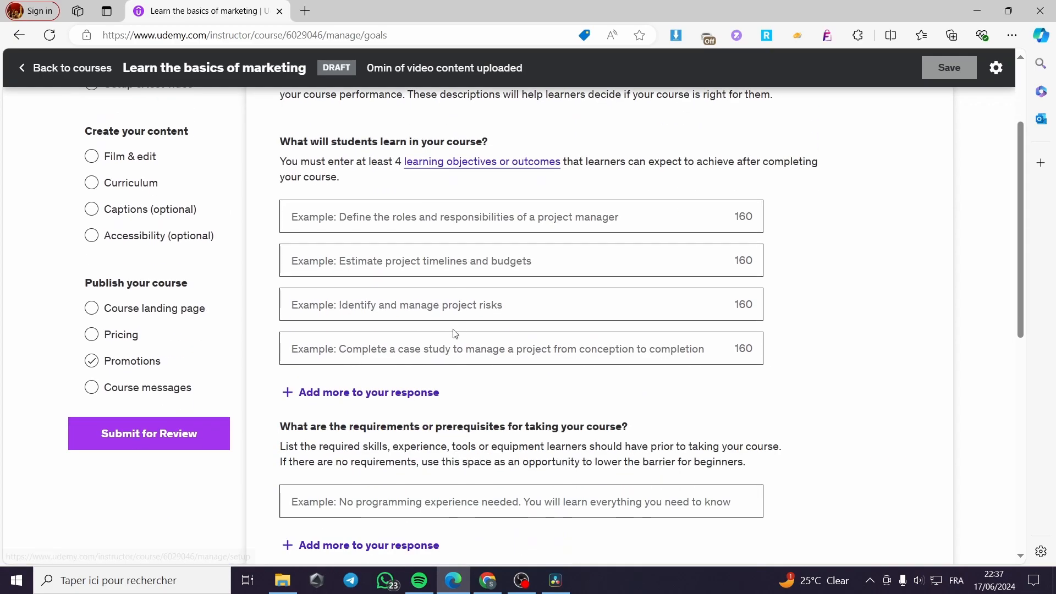
{"action": "scroll", "coordinate": [853, 291], "scroll_direction": "up", "scroll_amount": 5}
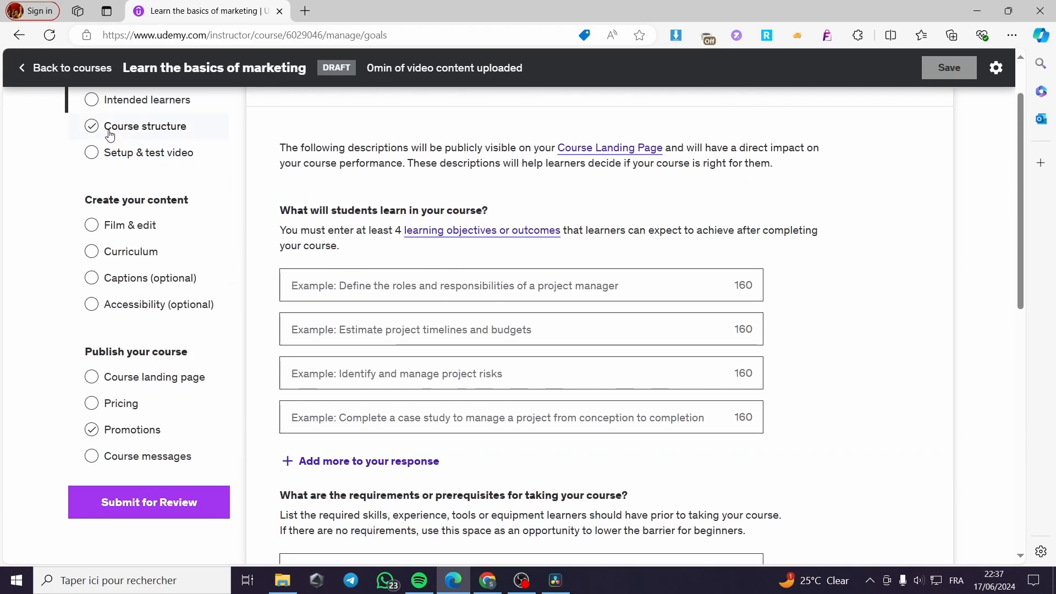
{"action": "scroll", "coordinate": [137, 199], "scroll_direction": "up", "scroll_amount": 1}
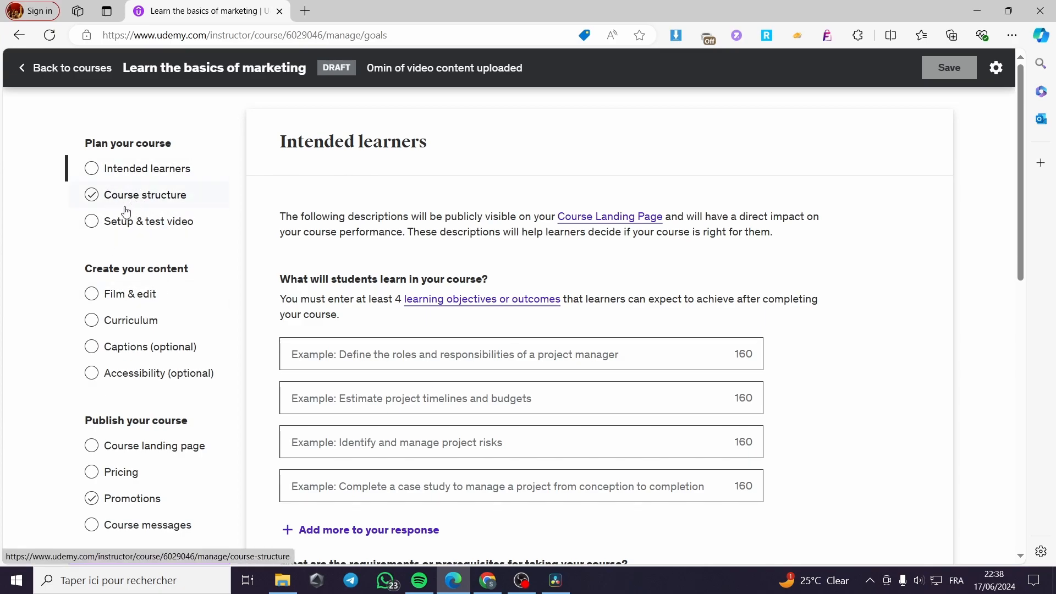
Open the course structure page and review its tips, requirements and resources
{"action": "left_click", "coordinate": [122, 205]}
{"action": "scroll", "coordinate": [458, 270], "scroll_direction": "down", "scroll_amount": 1}
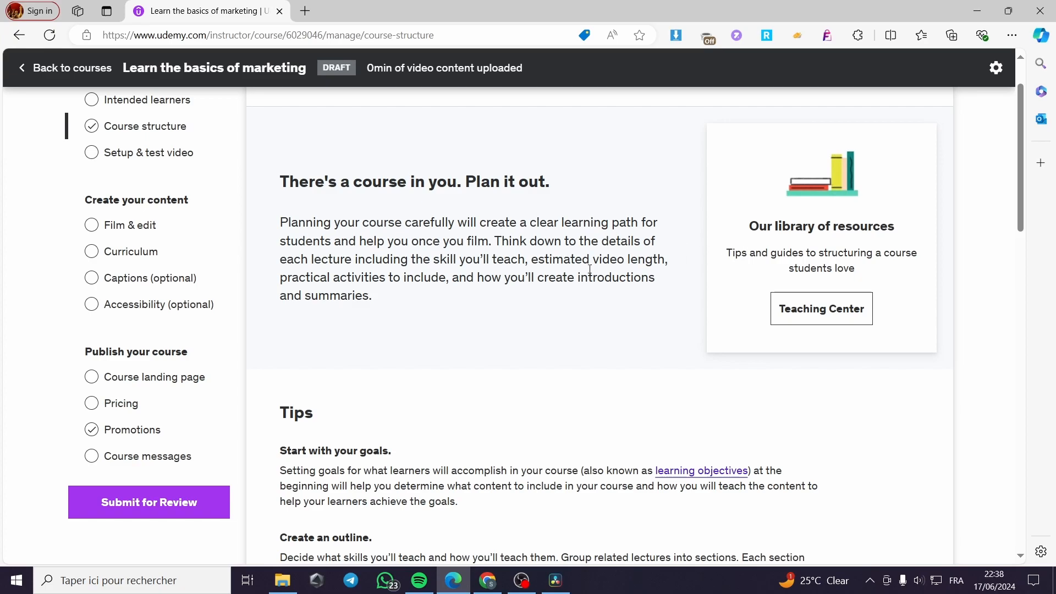
{"action": "scroll", "coordinate": [611, 260], "scroll_direction": "down", "scroll_amount": 3}
{"action": "scroll", "coordinate": [333, 221], "scroll_direction": "down", "scroll_amount": 1}
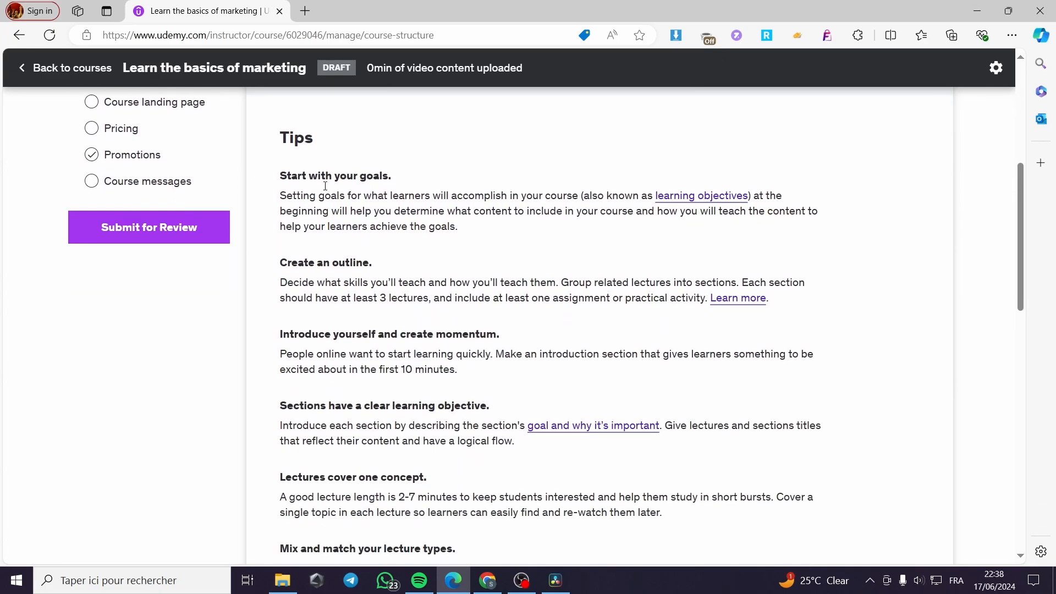
{"action": "scroll", "coordinate": [326, 175], "scroll_direction": "down", "scroll_amount": 7}
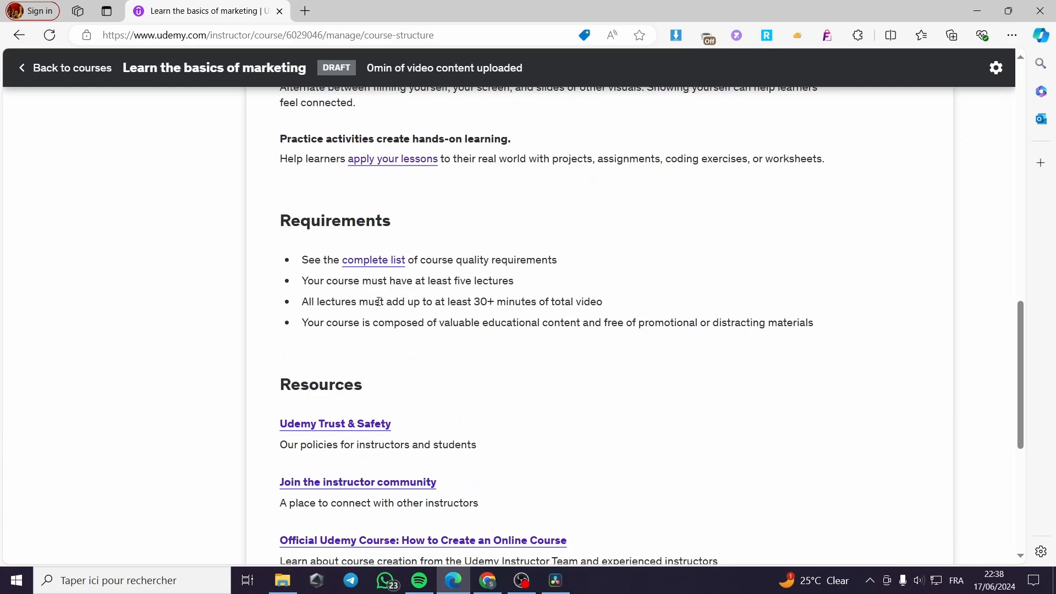
{"action": "scroll", "coordinate": [357, 257], "scroll_direction": "up", "scroll_amount": 4}
{"action": "scroll", "coordinate": [357, 257], "scroll_direction": "up", "scroll_amount": 6}
{"action": "scroll", "coordinate": [404, 324], "scroll_direction": "down", "scroll_amount": 1}
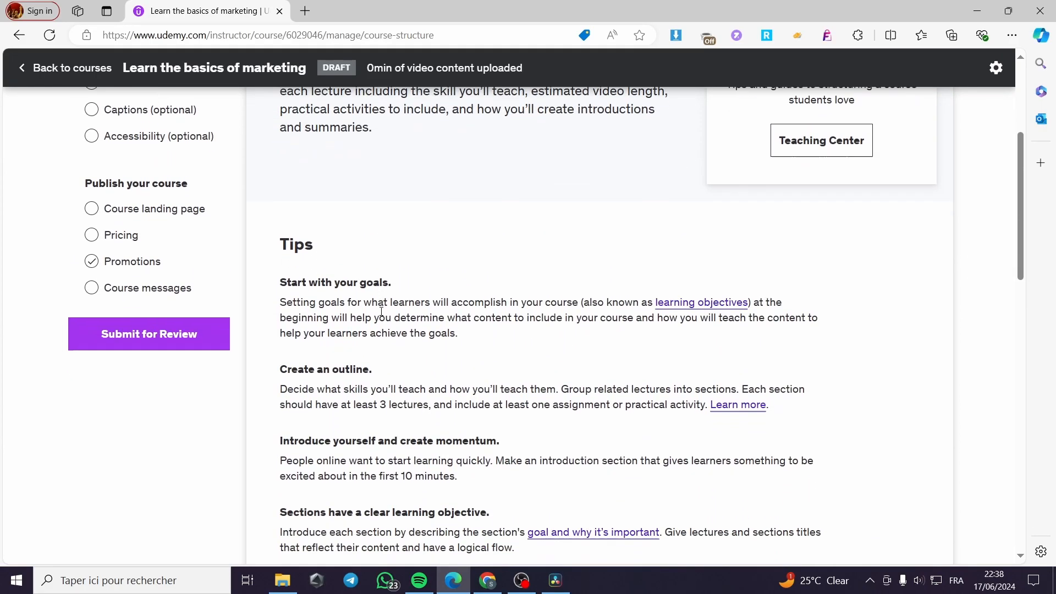
{"action": "scroll", "coordinate": [550, 315], "scroll_direction": "down", "scroll_amount": 2}
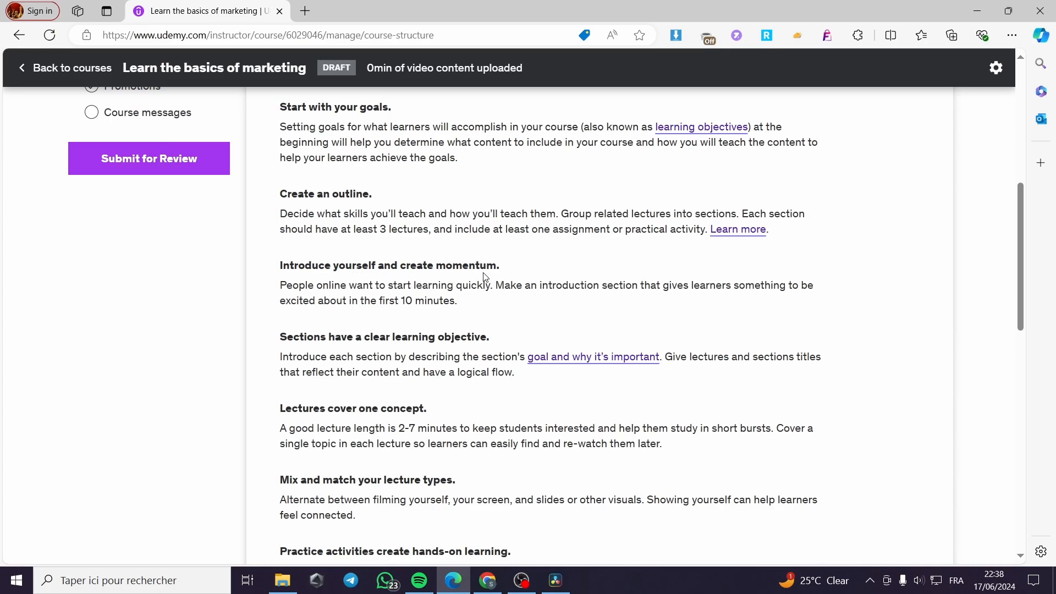
{"action": "scroll", "coordinate": [484, 276], "scroll_direction": "down", "scroll_amount": 5}
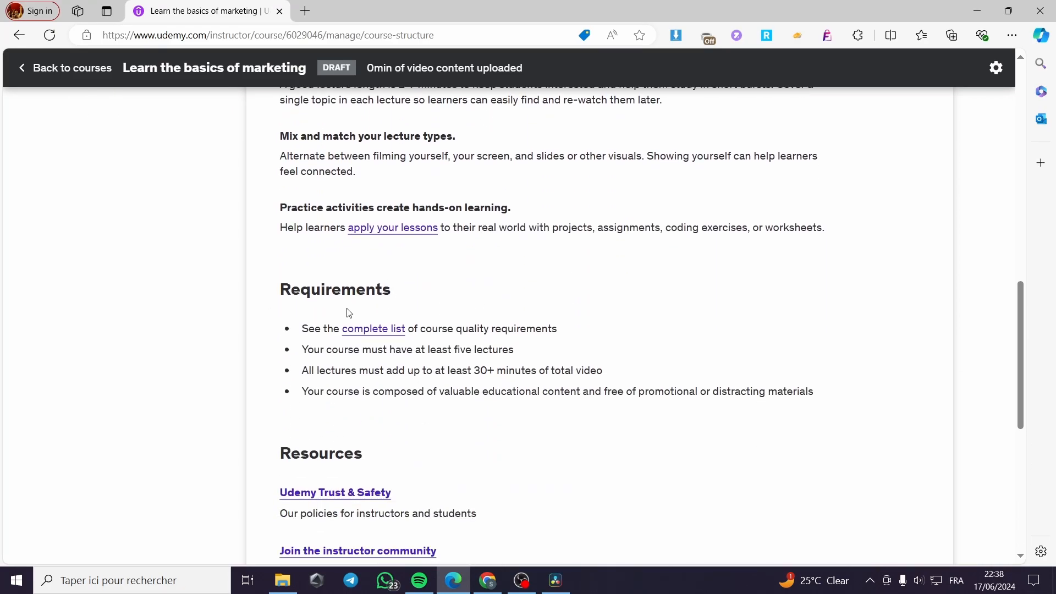
{"action": "scroll", "coordinate": [448, 312], "scroll_direction": "down", "scroll_amount": 3}
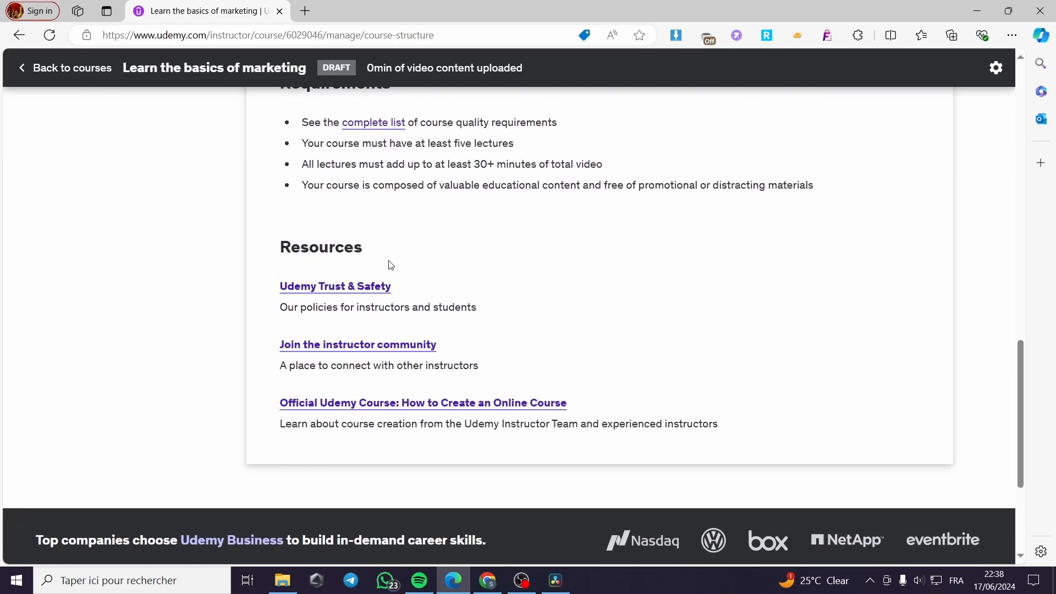
{"action": "scroll", "coordinate": [467, 302], "scroll_direction": "up", "scroll_amount": 15}
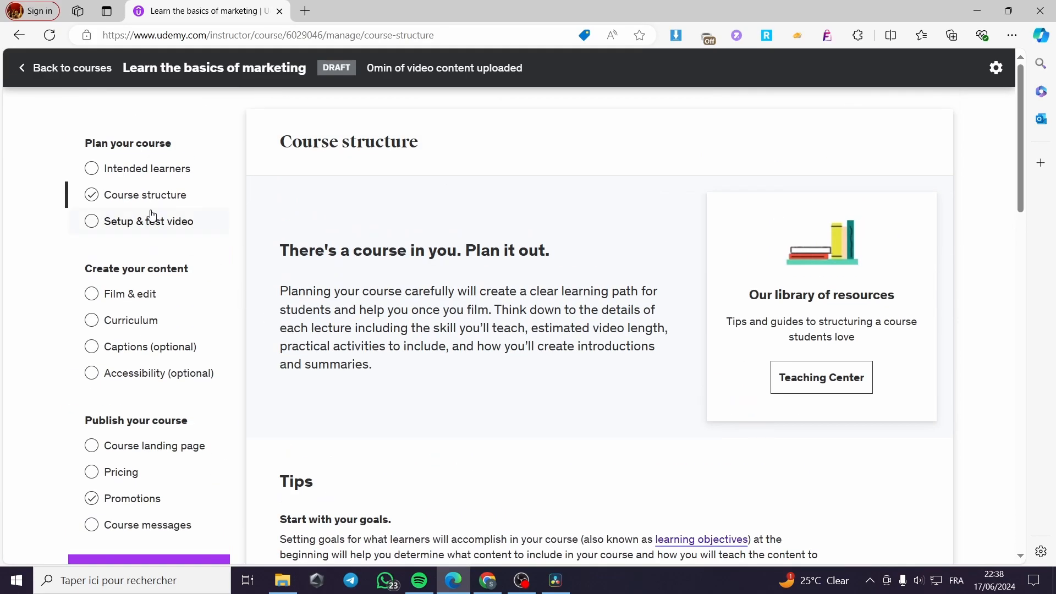
Open the setup and test video page and review its recording tips and requirements
{"action": "left_click", "coordinate": [121, 225]}
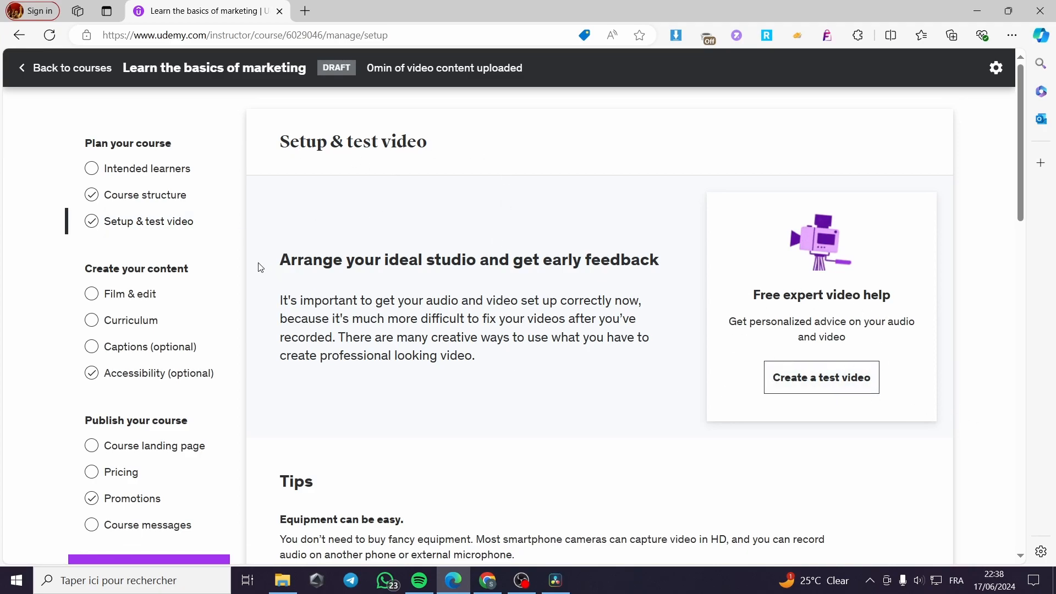
{"action": "scroll", "coordinate": [413, 297], "scroll_direction": "down", "scroll_amount": 10}
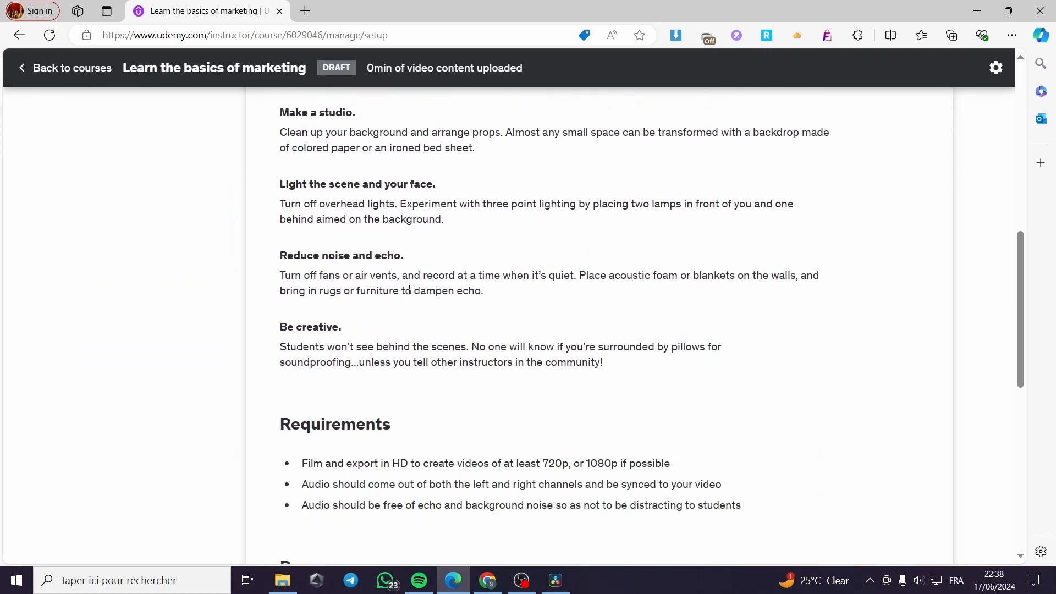
{"action": "scroll", "coordinate": [365, 395], "scroll_direction": "up", "scroll_amount": 12}
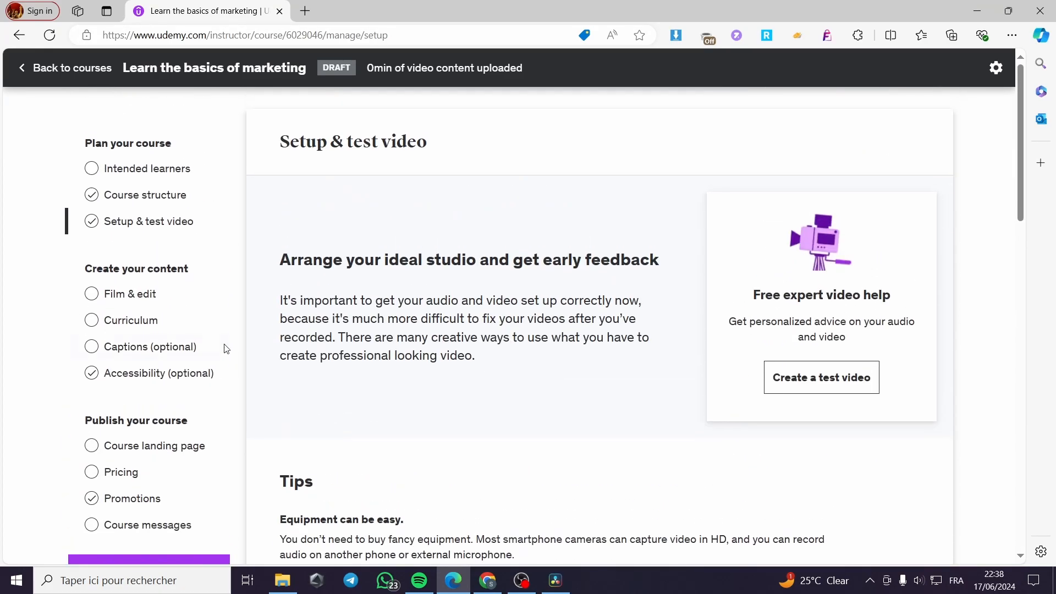
Open the film and edit page and review its tips, requirements and resources
{"action": "left_click", "coordinate": [91, 294]}
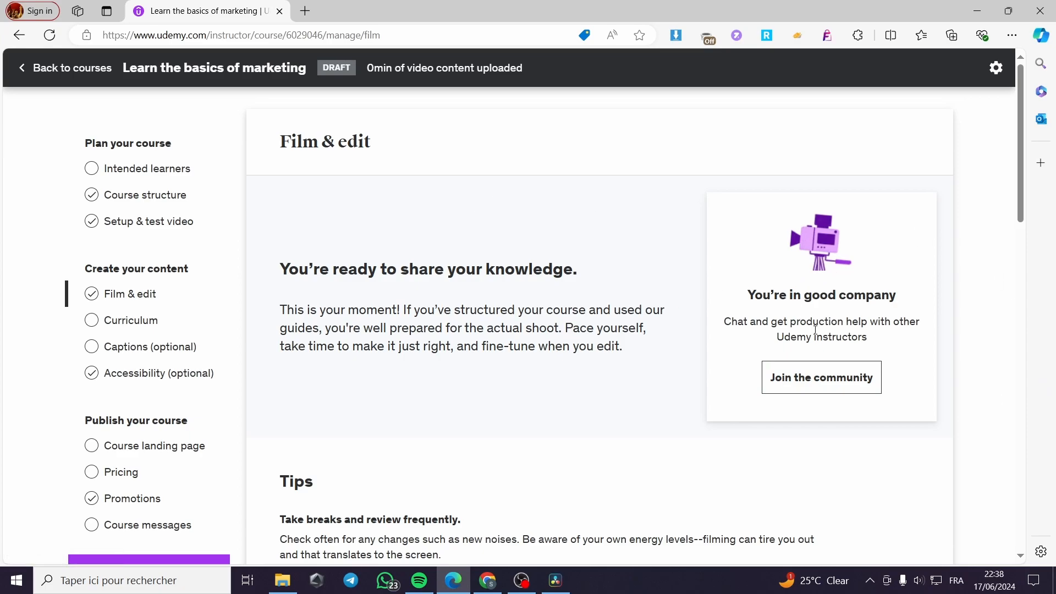
{"action": "scroll", "coordinate": [660, 347], "scroll_direction": "down", "scroll_amount": 6}
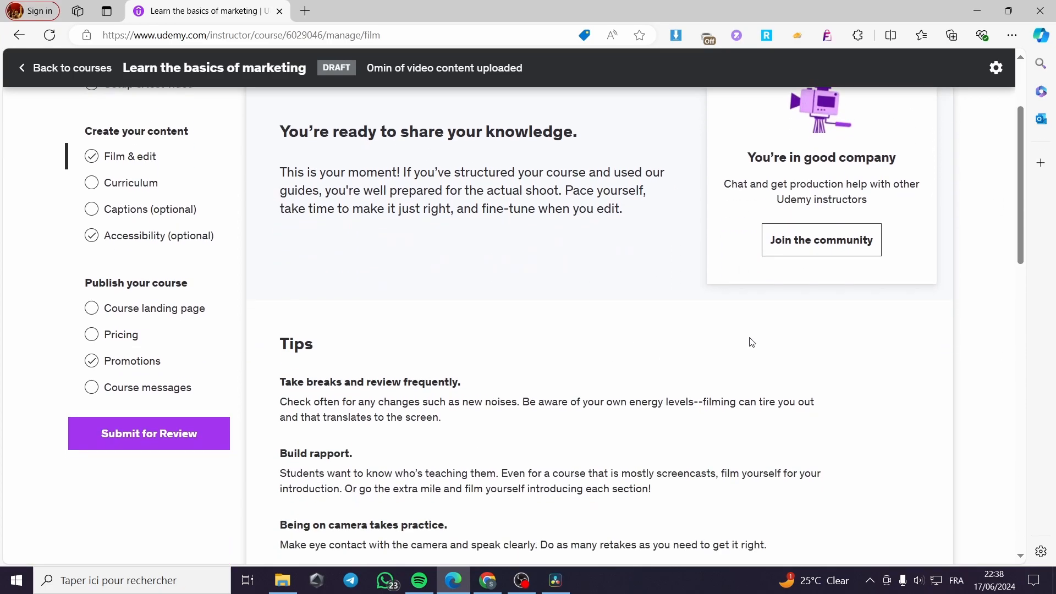
{"action": "scroll", "coordinate": [825, 299], "scroll_direction": "up", "scroll_amount": 5}
{"action": "scroll", "coordinate": [845, 298], "scroll_direction": "down", "scroll_amount": 14}
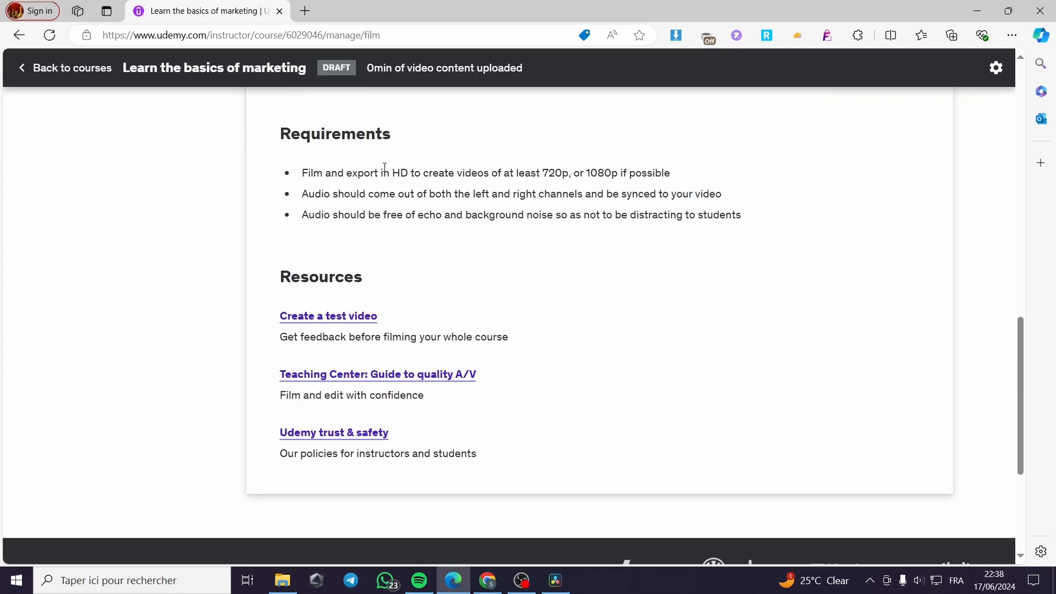
{"action": "scroll", "coordinate": [386, 168], "scroll_direction": "up", "scroll_amount": 11}
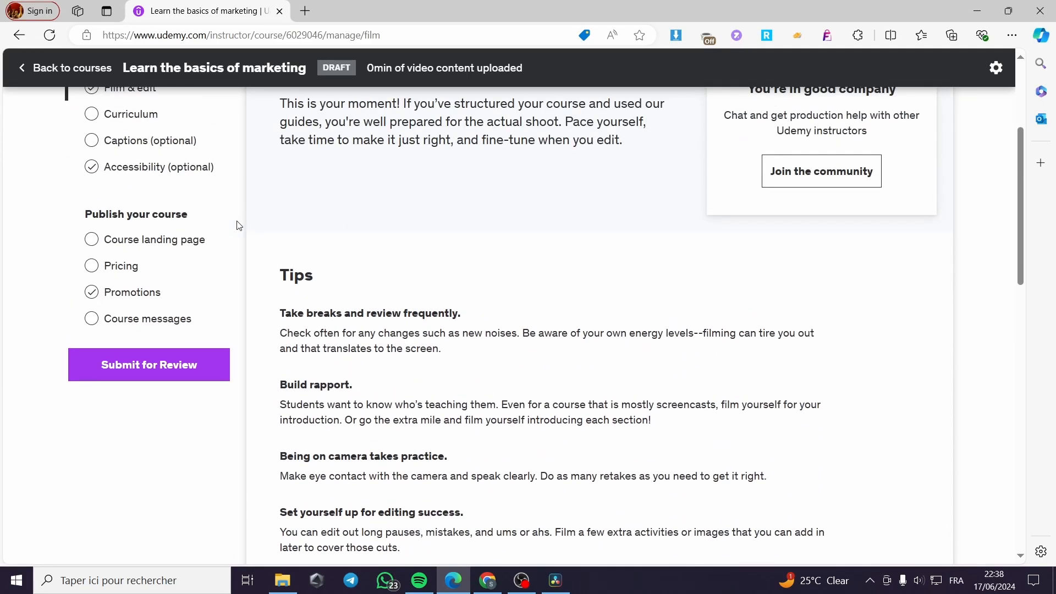
{"action": "scroll", "coordinate": [238, 225], "scroll_direction": "up", "scroll_amount": 4}
Open the curriculum page and view the form for adding a new section without creating one
{"action": "left_click", "coordinate": [147, 325]}
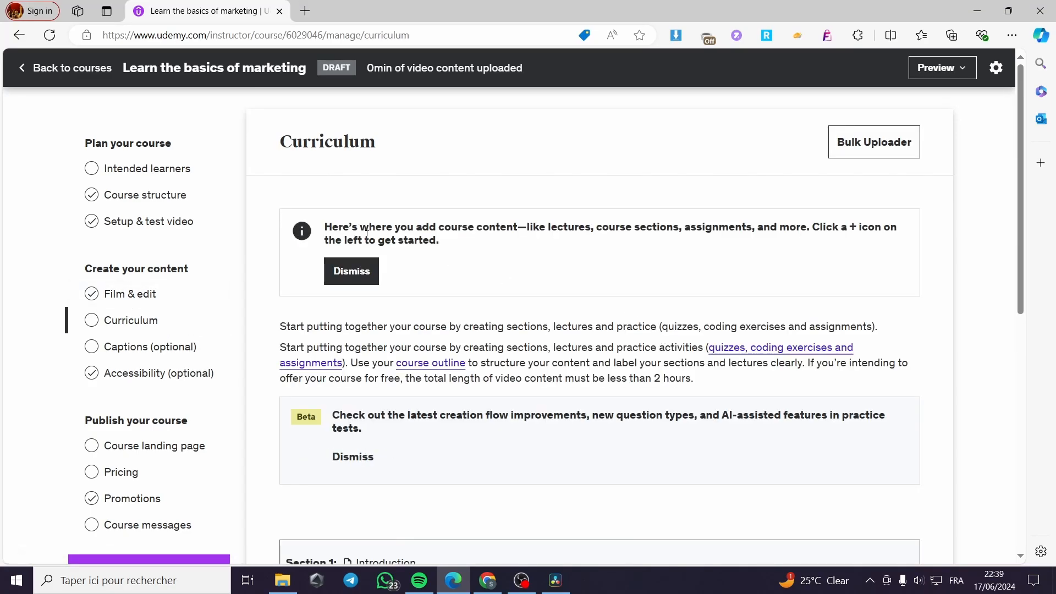
{"action": "scroll", "coordinate": [612, 317], "scroll_direction": "down", "scroll_amount": 5}
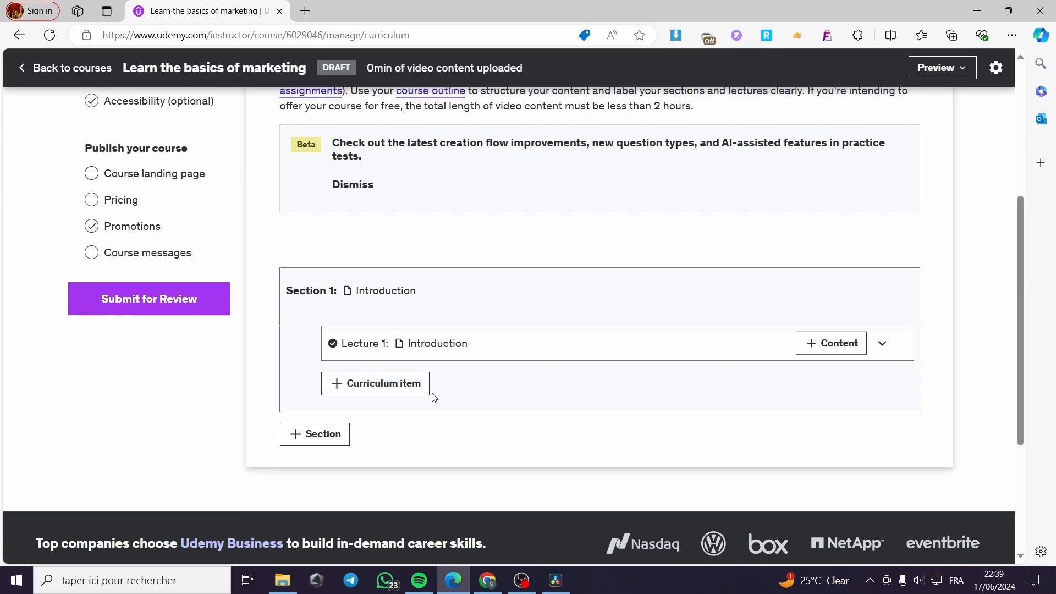
{"action": "left_click", "coordinate": [329, 431]}
{"action": "scroll", "coordinate": [660, 418], "scroll_direction": "down", "scroll_amount": 2}
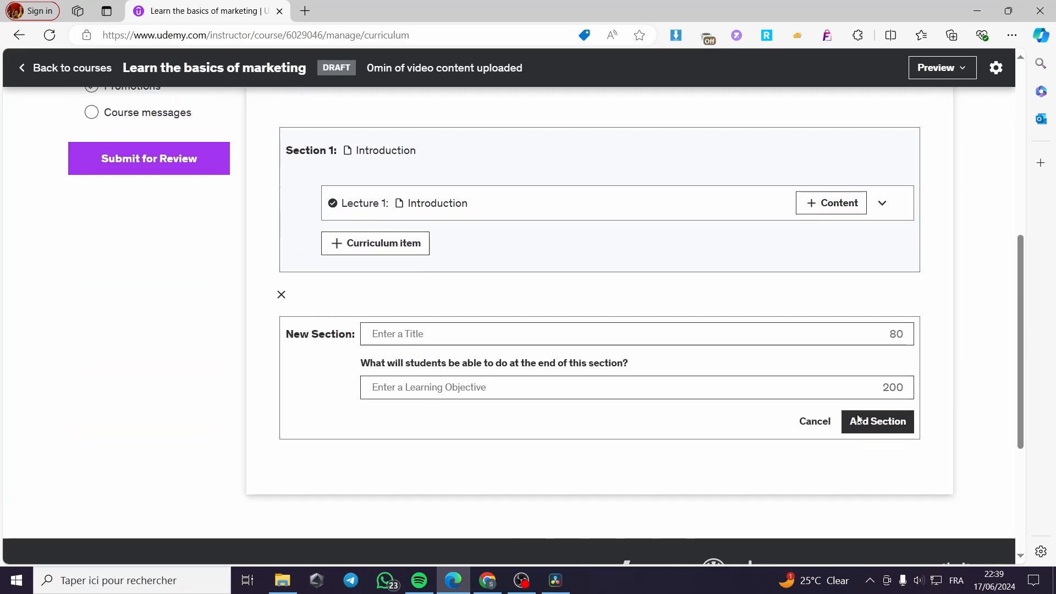
{"action": "left_click", "coordinate": [815, 422]}
{"action": "scroll", "coordinate": [406, 370], "scroll_direction": "up", "scroll_amount": 7}
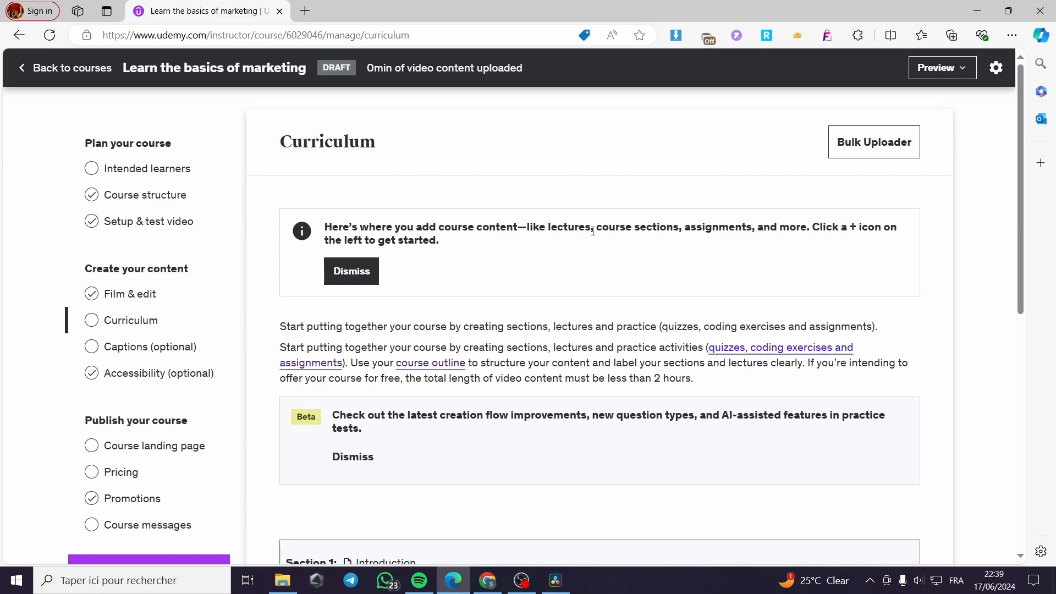
View the content types that can be added to the Introduction lecture in Section 1
{"action": "scroll", "coordinate": [500, 266], "scroll_direction": "down", "scroll_amount": 3}
{"action": "scroll", "coordinate": [546, 290], "scroll_direction": "up", "scroll_amount": 1}
{"action": "scroll", "coordinate": [487, 337], "scroll_direction": "down", "scroll_amount": 1}
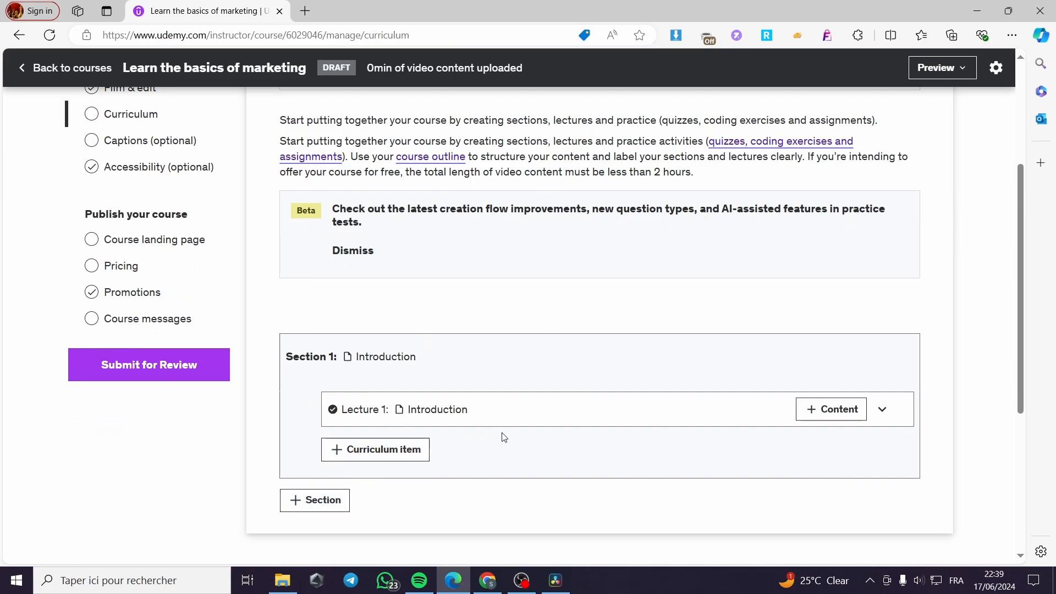
{"action": "left_click", "coordinate": [851, 415]}
{"action": "scroll", "coordinate": [603, 388], "scroll_direction": "down", "scroll_amount": 2}
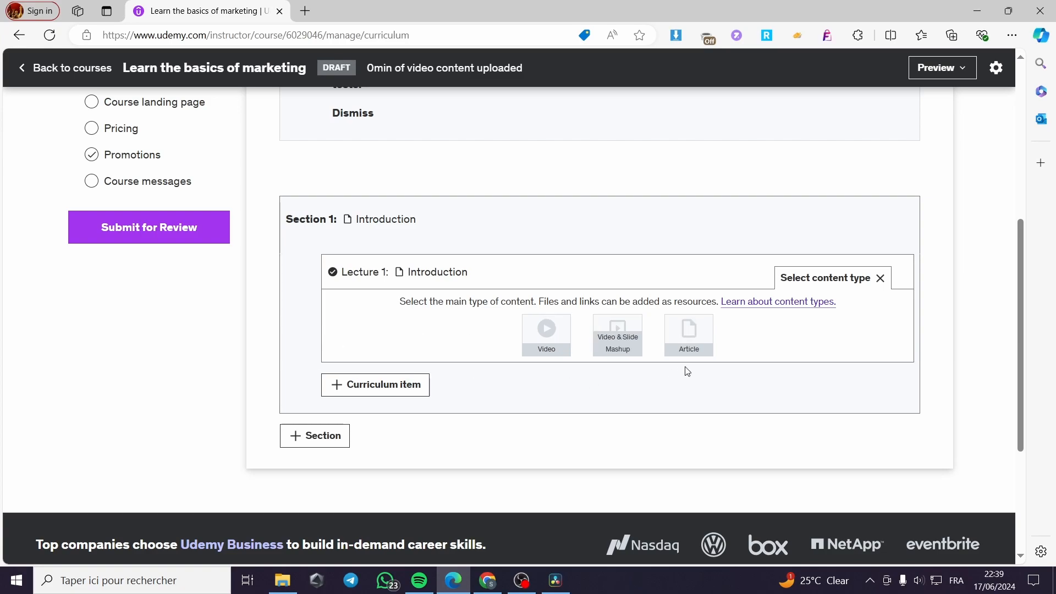
Open the optional captions page of the course
{"action": "scroll", "coordinate": [259, 412], "scroll_direction": "up", "scroll_amount": 5}
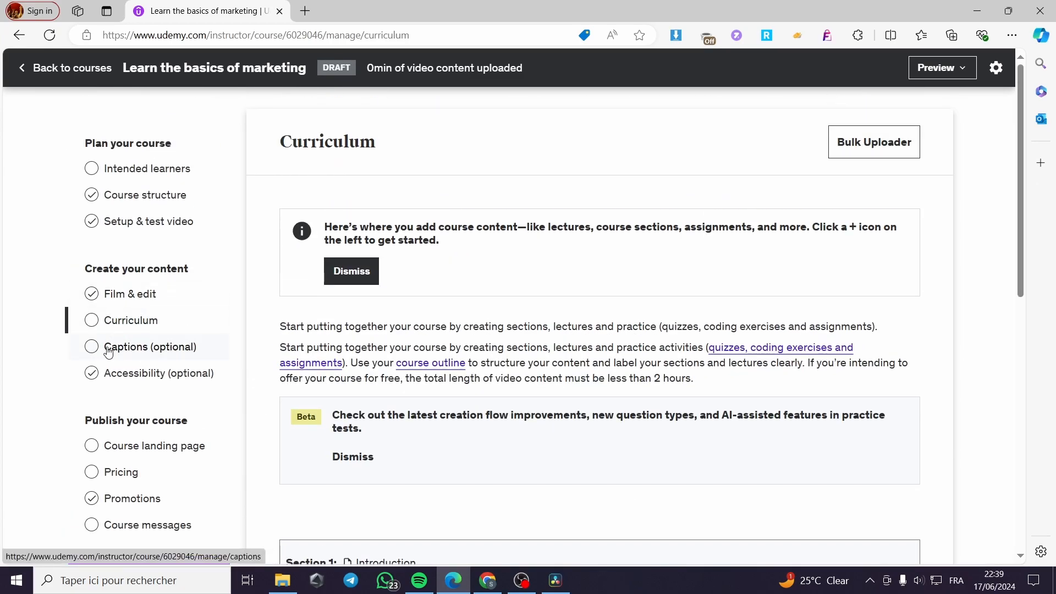
{"action": "left_click", "coordinate": [156, 351]}
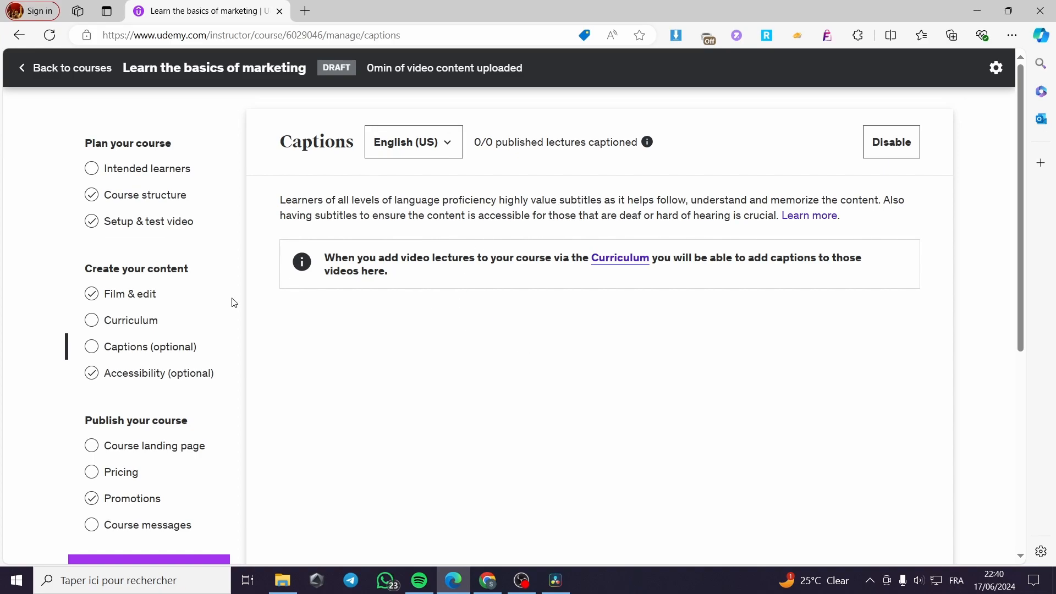
Open the optional accessibility page and review its checklists and resources
{"action": "left_click", "coordinate": [145, 376]}
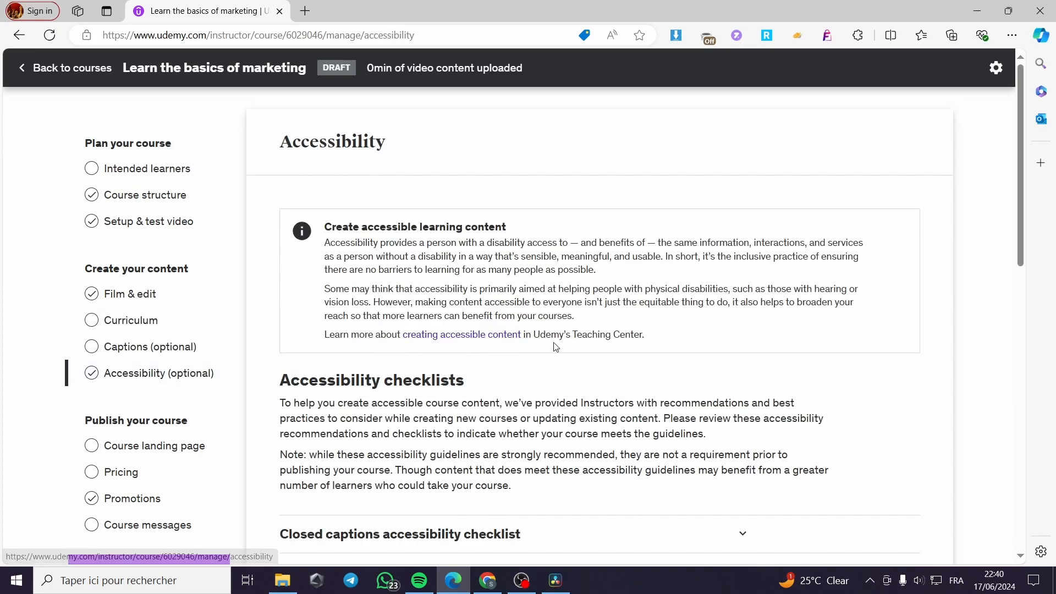
{"action": "scroll", "coordinate": [548, 347], "scroll_direction": "down", "scroll_amount": 5}
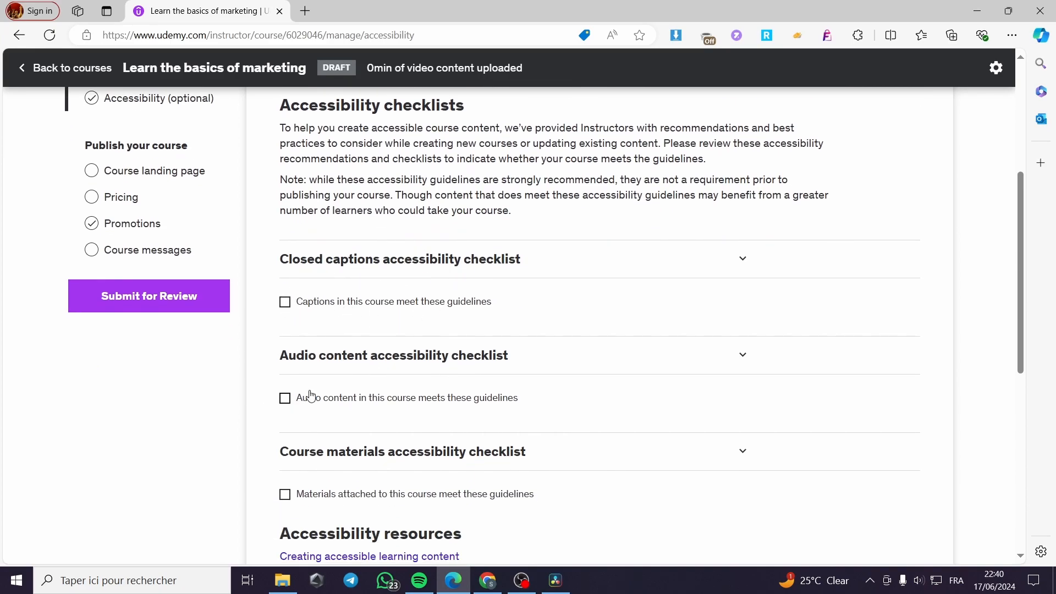
{"action": "scroll", "coordinate": [310, 385], "scroll_direction": "down", "scroll_amount": 1}
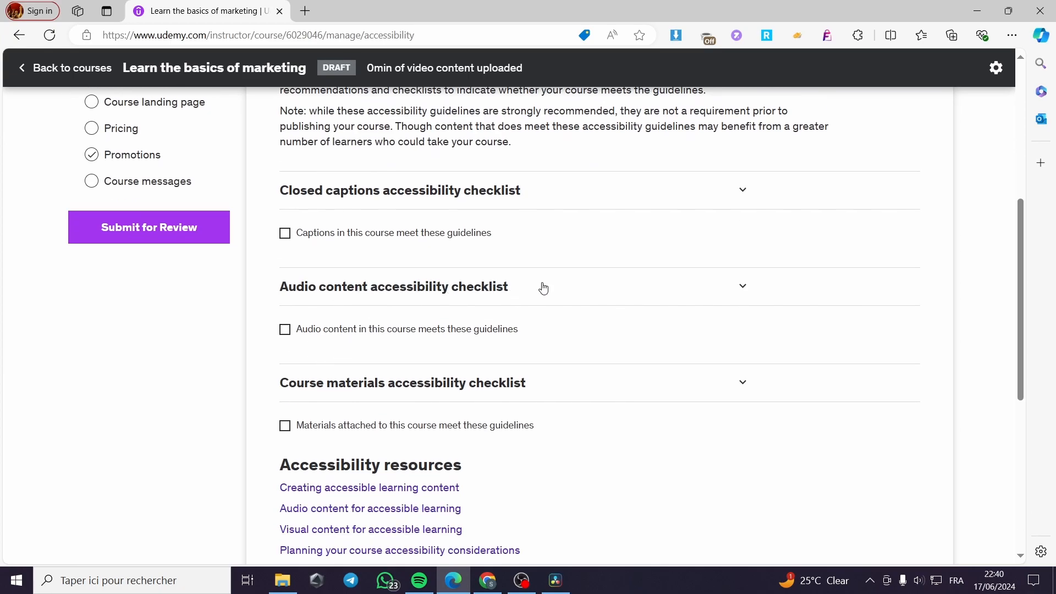
{"action": "scroll", "coordinate": [473, 311], "scroll_direction": "down", "scroll_amount": 2}
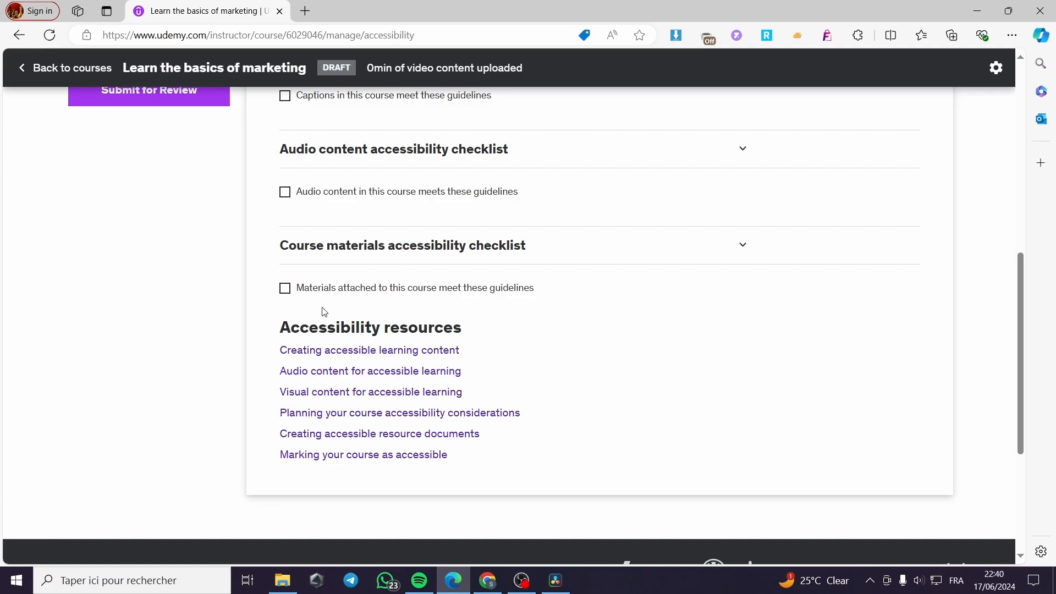
{"action": "scroll", "coordinate": [324, 311], "scroll_direction": "up", "scroll_amount": 5}
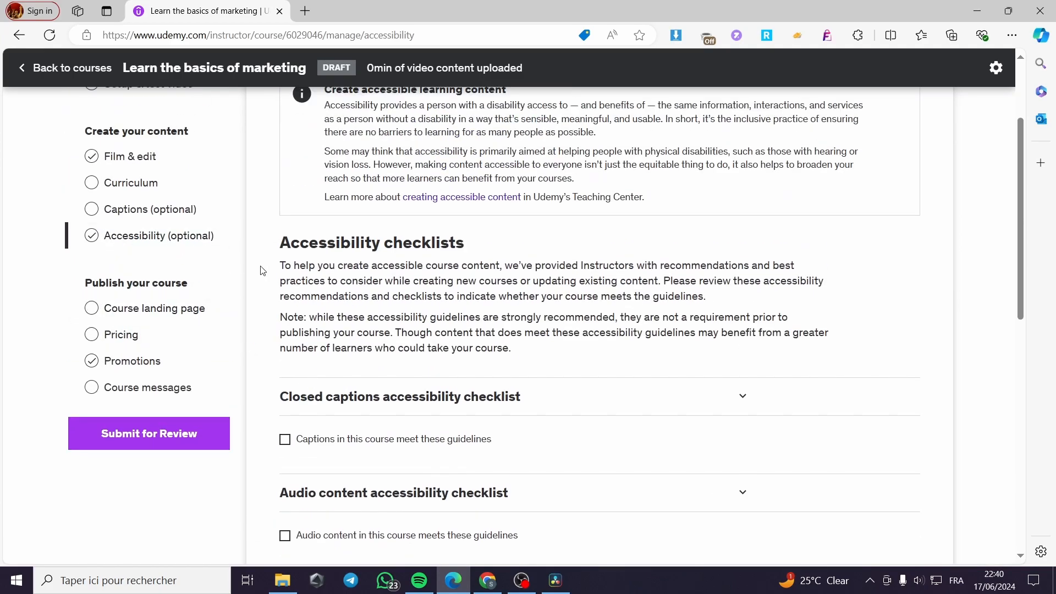
On the course landing page, set the instructional level to Beginner Level and the subcategory to Marketing Fundamentals
{"action": "left_click", "coordinate": [177, 313]}
{"action": "scroll", "coordinate": [309, 344], "scroll_direction": "down", "scroll_amount": 1}
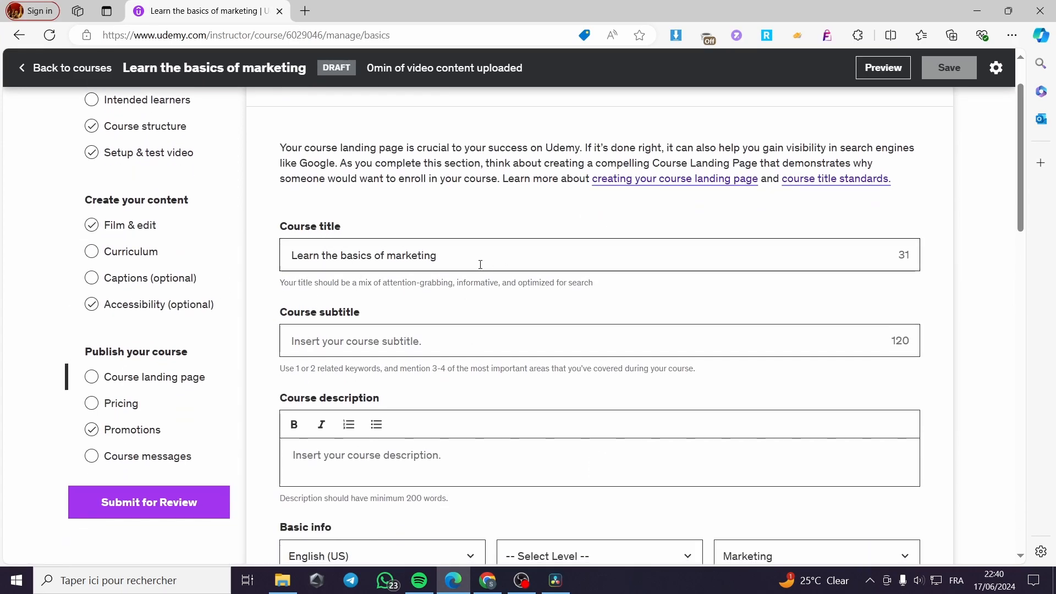
{"action": "scroll", "coordinate": [459, 333], "scroll_direction": "down", "scroll_amount": 2}
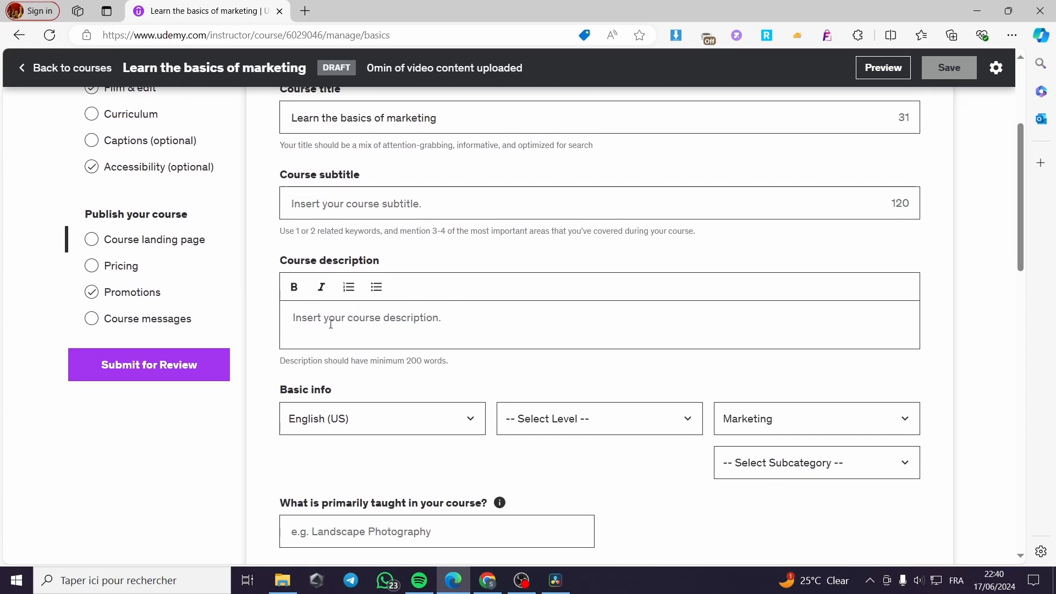
{"action": "scroll", "coordinate": [407, 316], "scroll_direction": "down", "scroll_amount": 1}
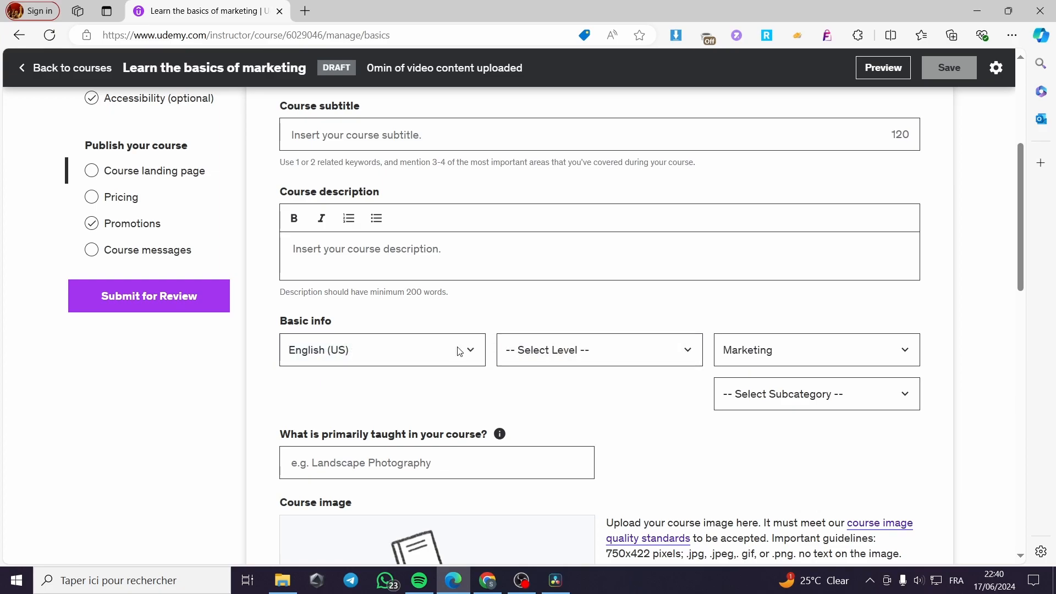
{"action": "left_click", "coordinate": [654, 358]}
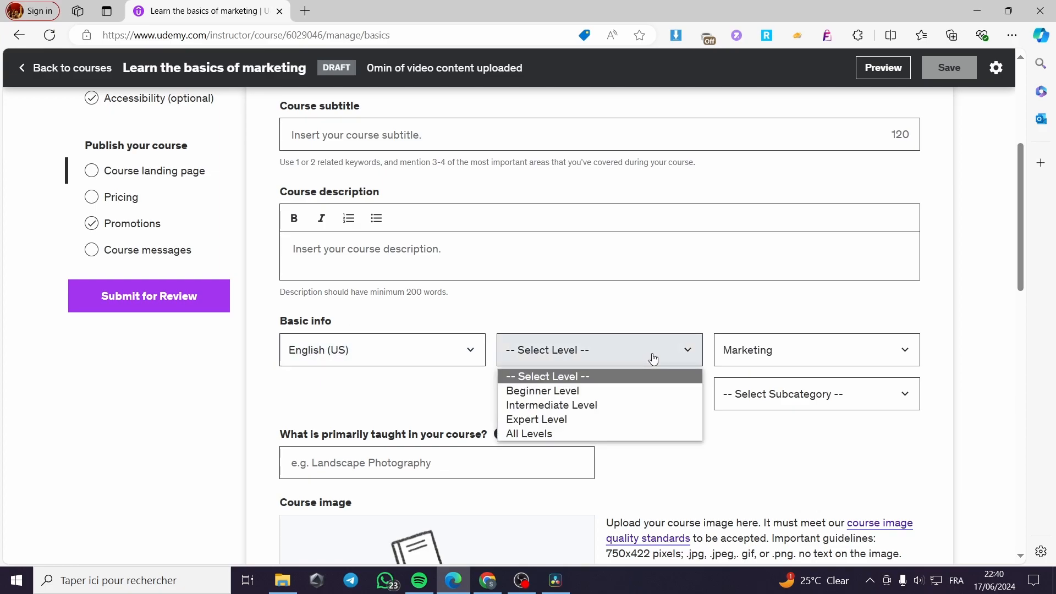
{"action": "left_click", "coordinate": [618, 390]}
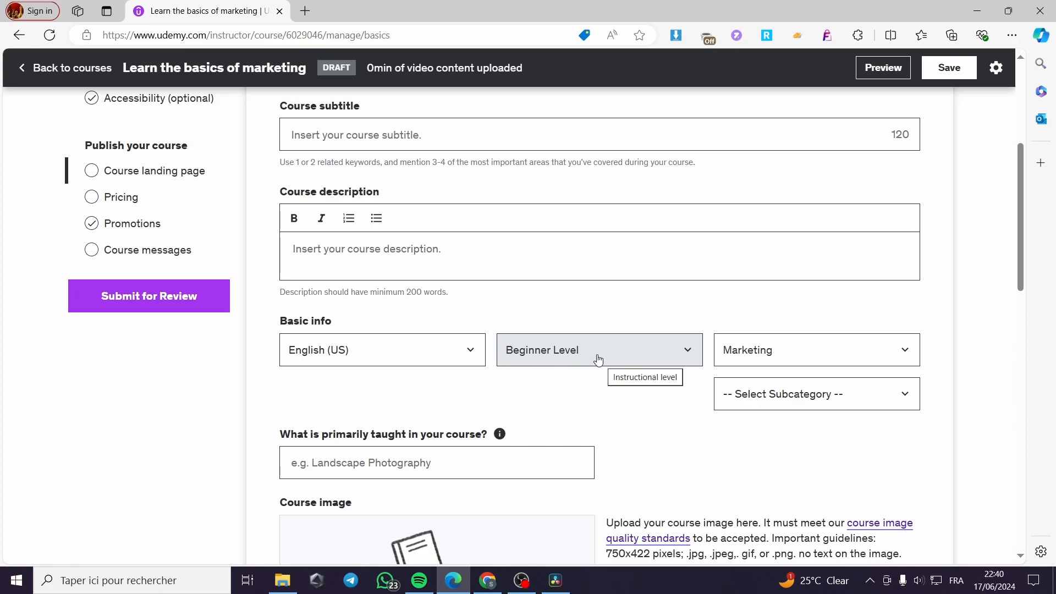
{"action": "left_click", "coordinate": [851, 397]}
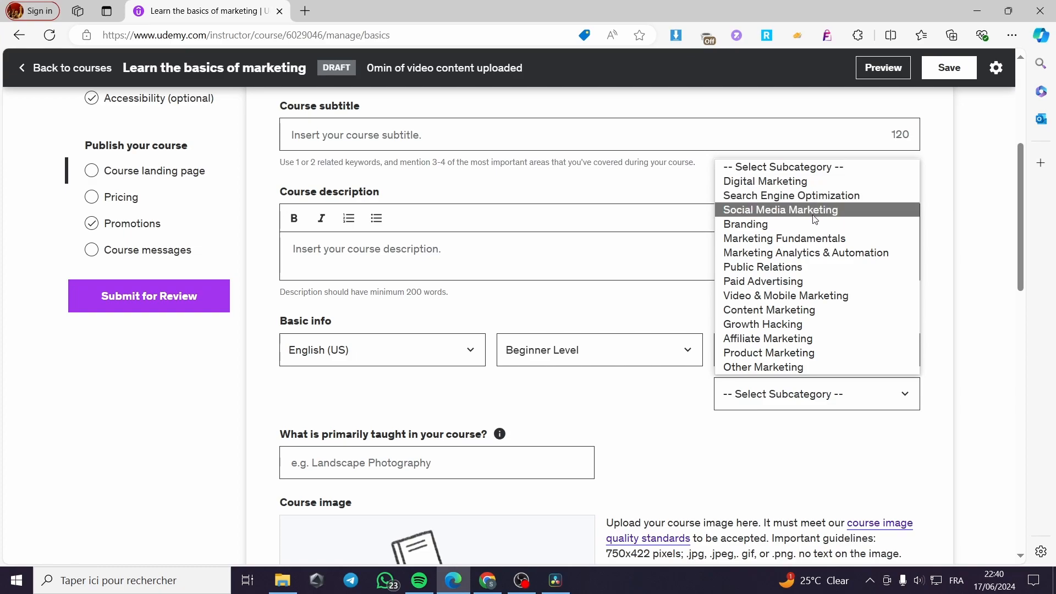
{"action": "left_click", "coordinate": [843, 240]}
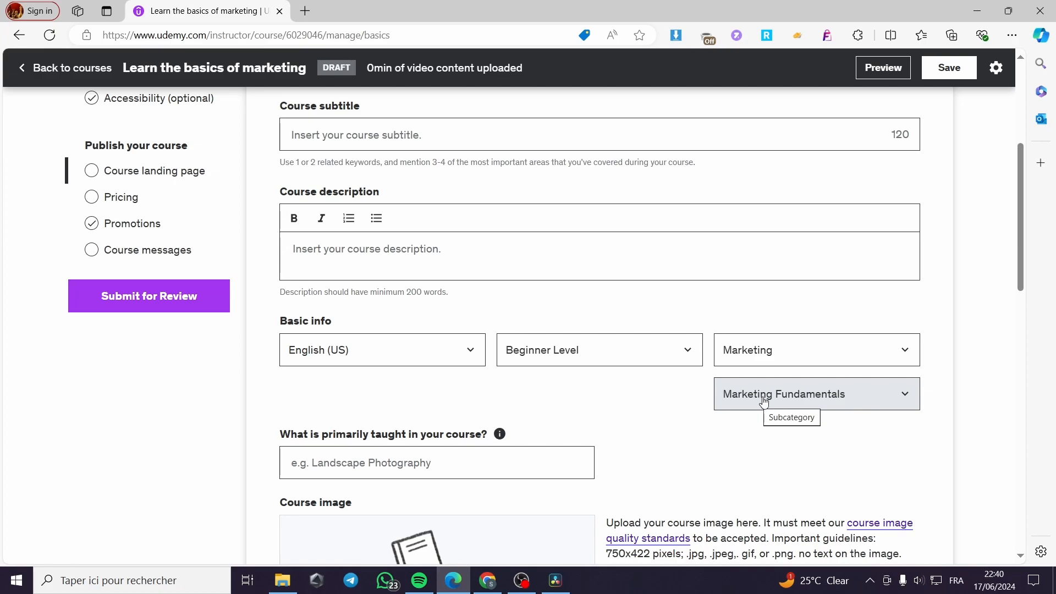
Propose "Learn how to be a marketer" as the topic primarily taught in the course
{"action": "scroll", "coordinate": [629, 392], "scroll_direction": "down", "scroll_amount": 1}
{"action": "scroll", "coordinate": [629, 392], "scroll_direction": "down", "scroll_amount": 4}
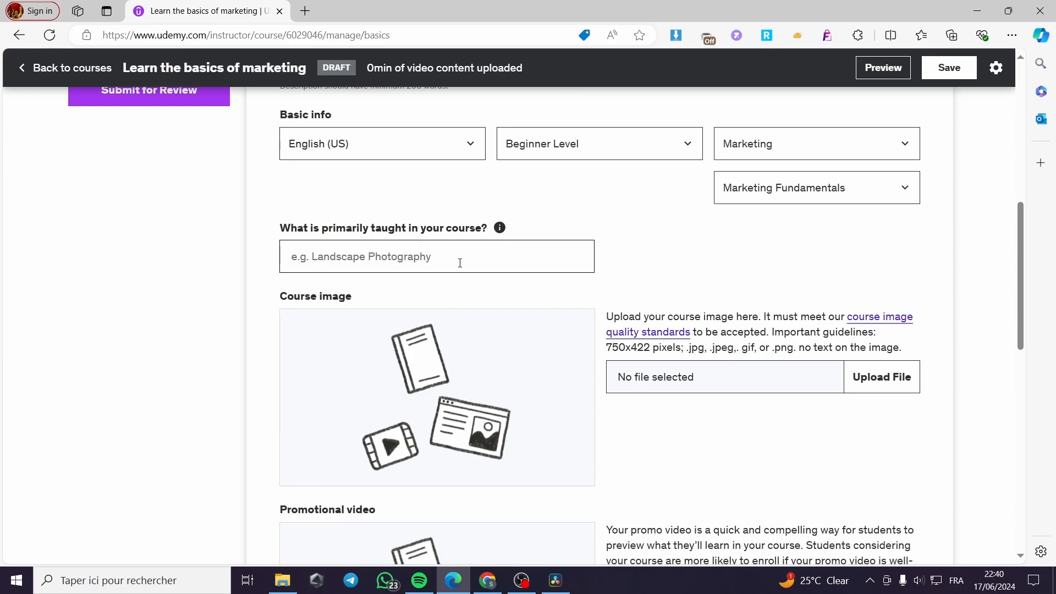
{"action": "left_click", "coordinate": [436, 255]}
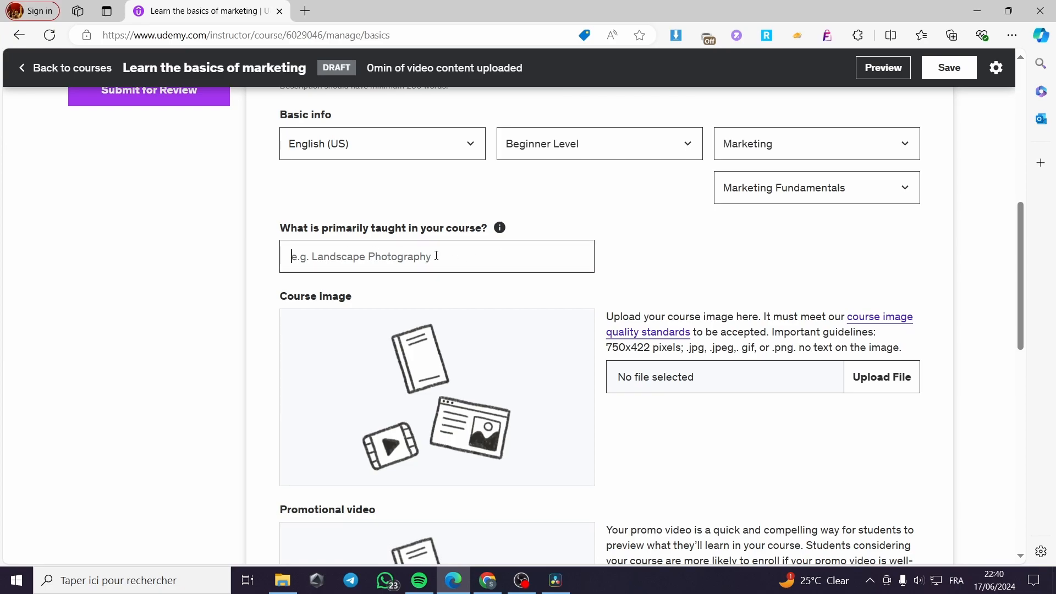
{"action": "type", "text": "Learn ho"}
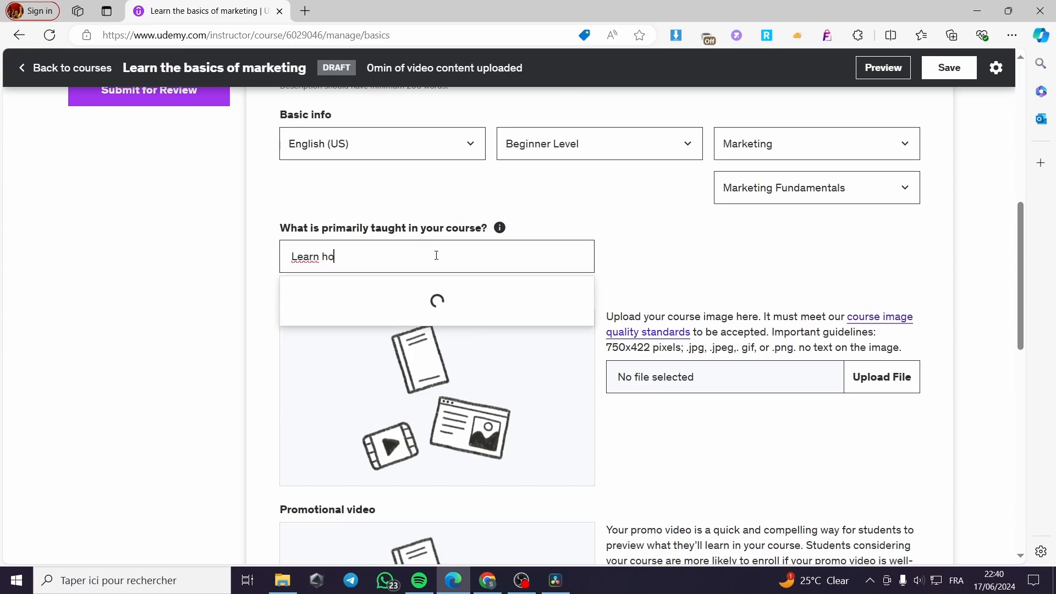
{"action": "type", "text": "w to be a marketer"}
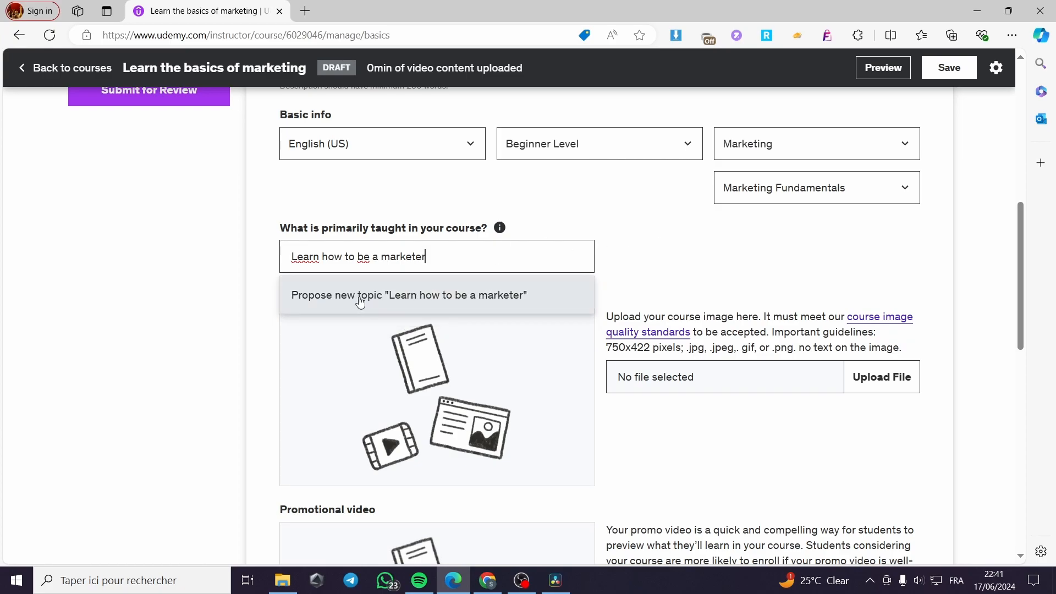
{"action": "left_click", "coordinate": [328, 300]}
Upload the PNG file "Untitled design (6)" as the course image
{"action": "scroll", "coordinate": [290, 276], "scroll_direction": "down", "scroll_amount": 2}
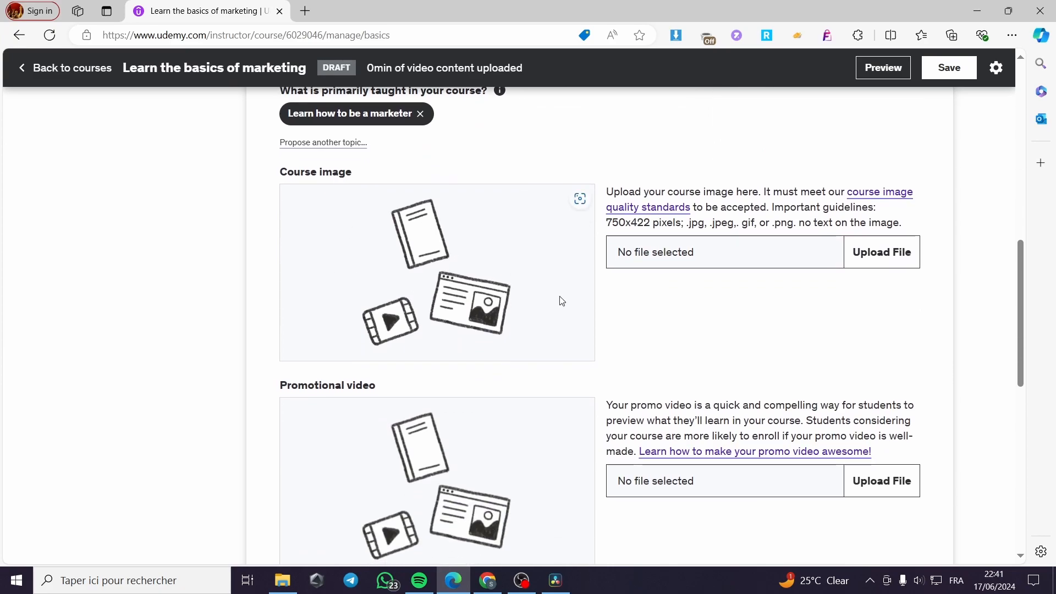
{"action": "left_click", "coordinate": [904, 258]}
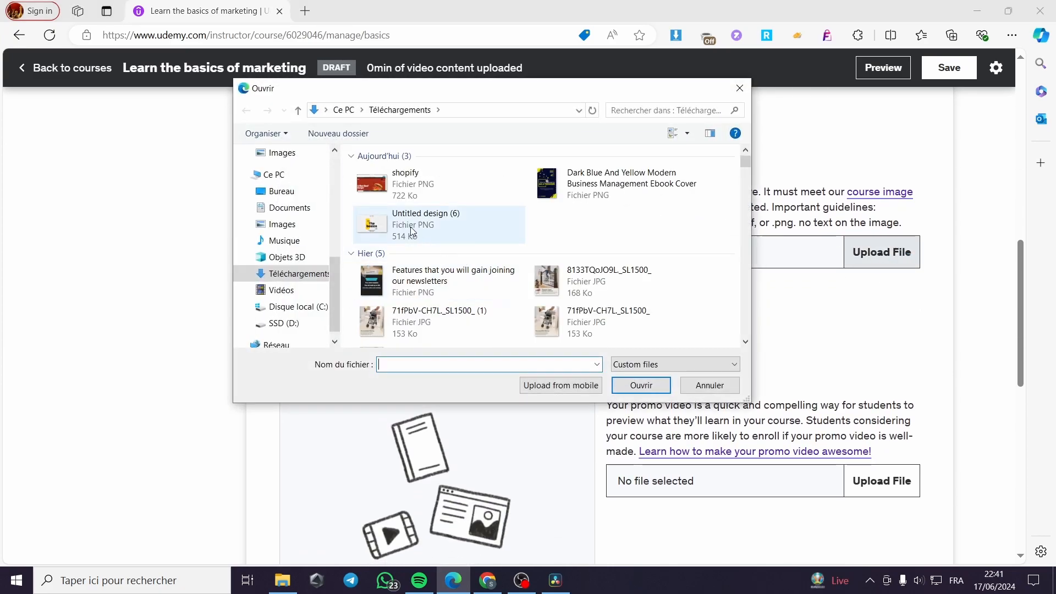
{"action": "double_click", "coordinate": [389, 221]}
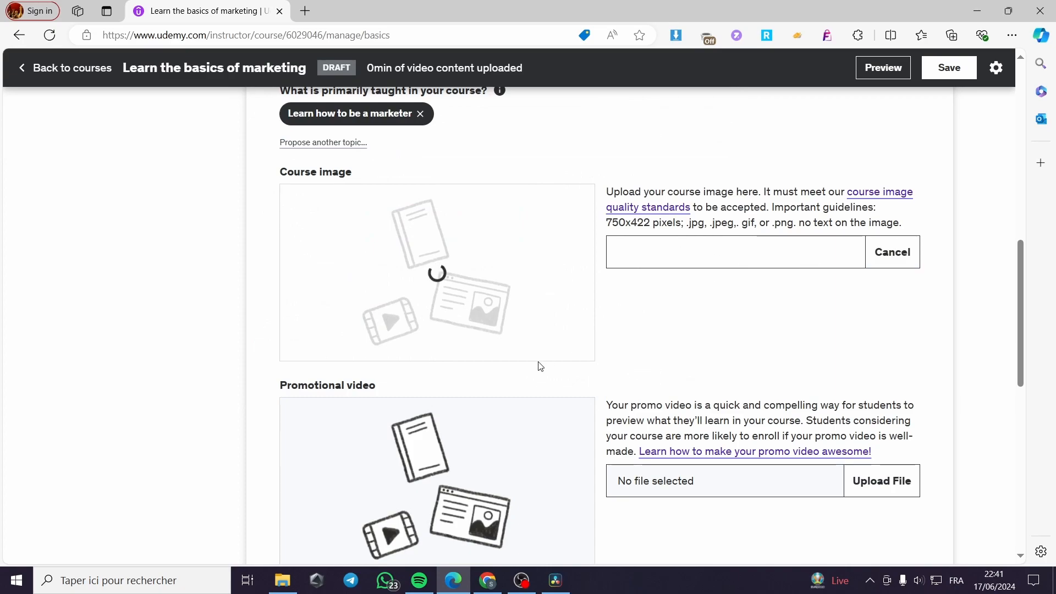
View the promotional video upload without choosing a file, and review the instructor profile requirements
{"action": "scroll", "coordinate": [537, 365], "scroll_direction": "down", "scroll_amount": 3}
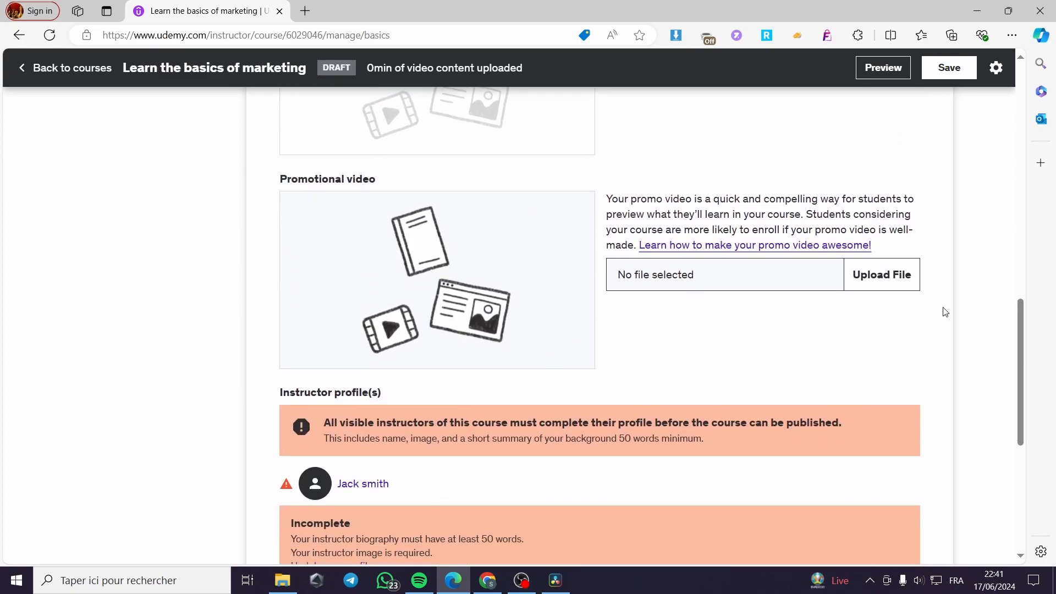
{"action": "left_click", "coordinate": [889, 279]}
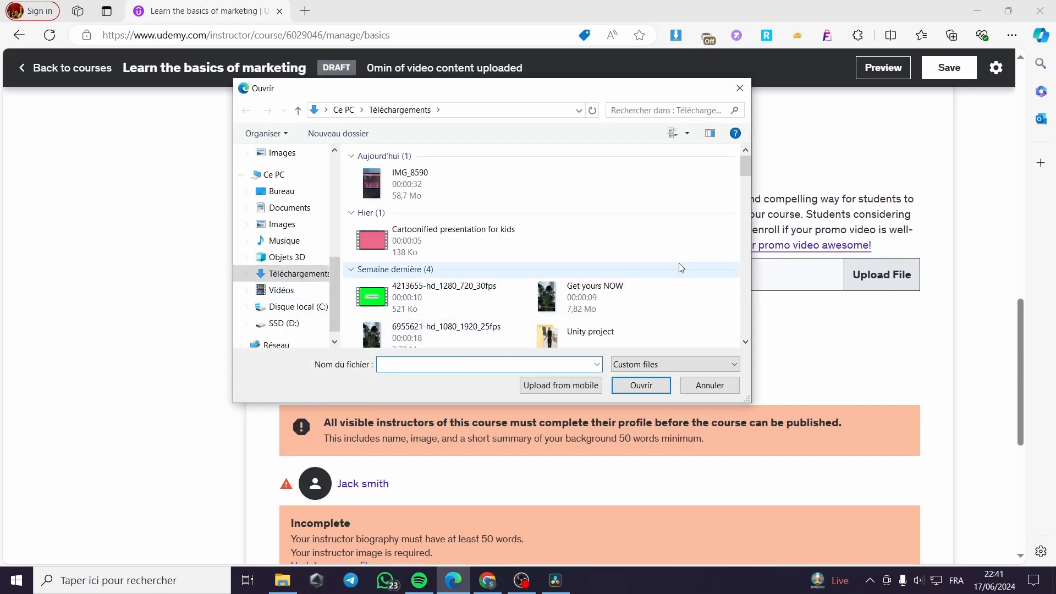
{"action": "left_click", "coordinate": [740, 88]}
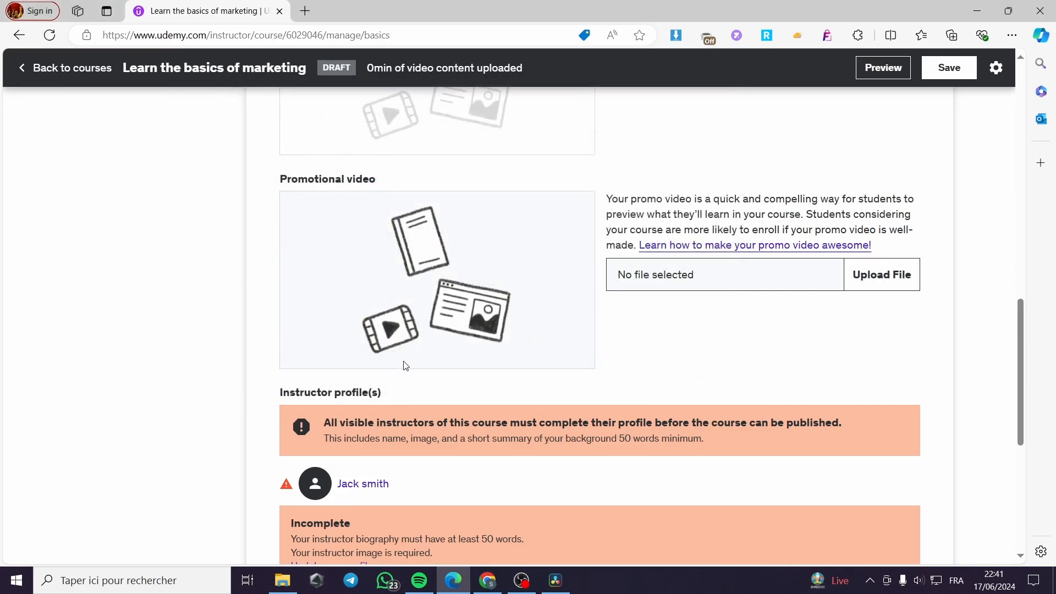
{"action": "scroll", "coordinate": [406, 365], "scroll_direction": "down", "scroll_amount": 2}
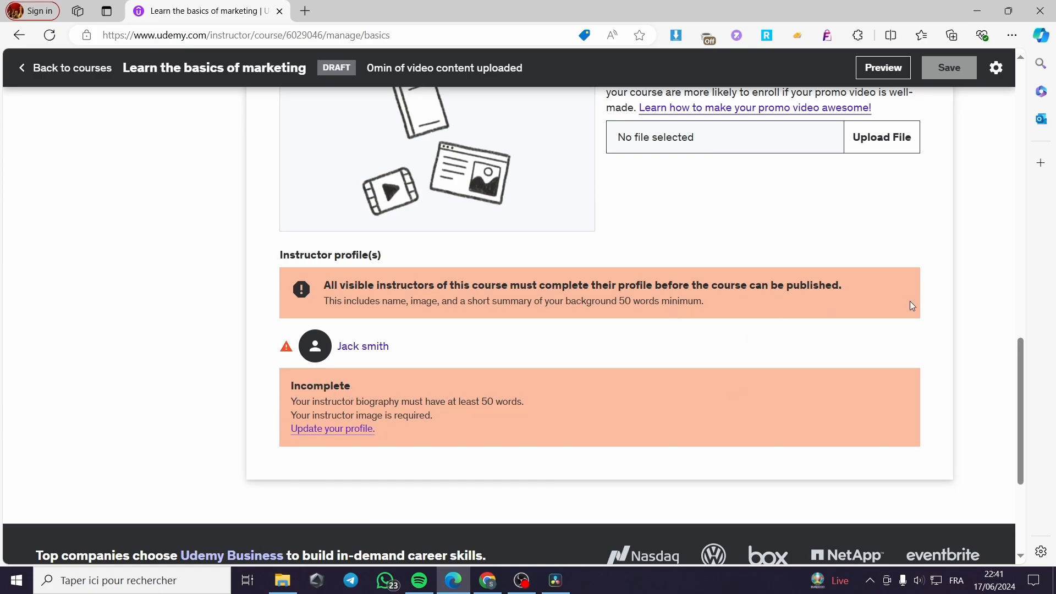
{"action": "scroll", "coordinate": [668, 304], "scroll_direction": "up", "scroll_amount": 3}
{"action": "scroll", "coordinate": [662, 374], "scroll_direction": "down", "scroll_amount": 3}
{"action": "scroll", "coordinate": [662, 374], "scroll_direction": "up", "scroll_amount": 10}
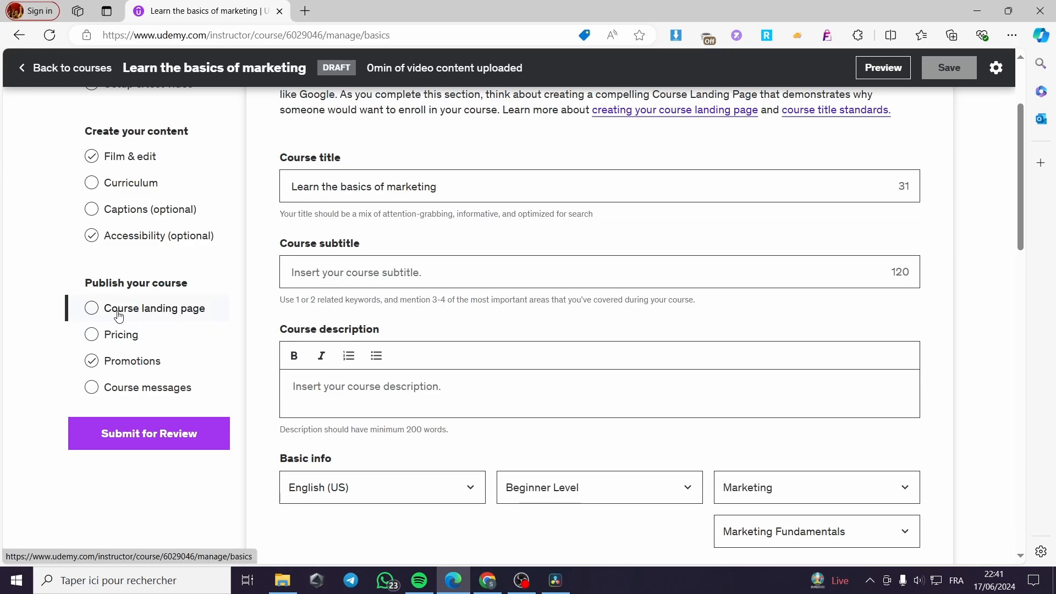
Leave the course landing page, accepting that changes may not be saved, and open the pricing page
{"action": "left_click", "coordinate": [118, 334]}
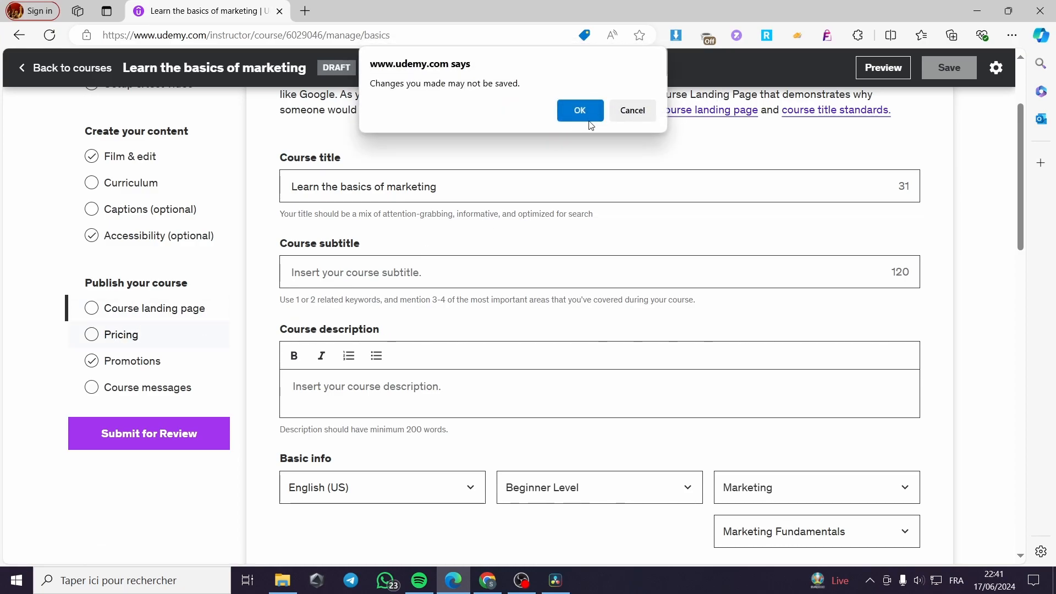
{"action": "left_click", "coordinate": [632, 110]}
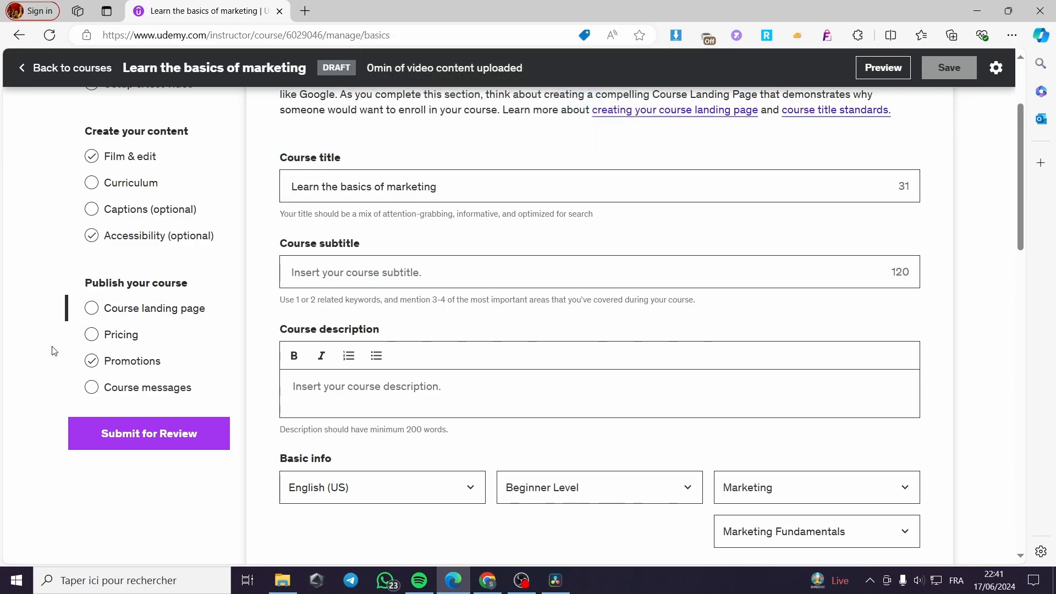
{"action": "left_click", "coordinate": [117, 336]}
{"action": "key", "text": "Return"}
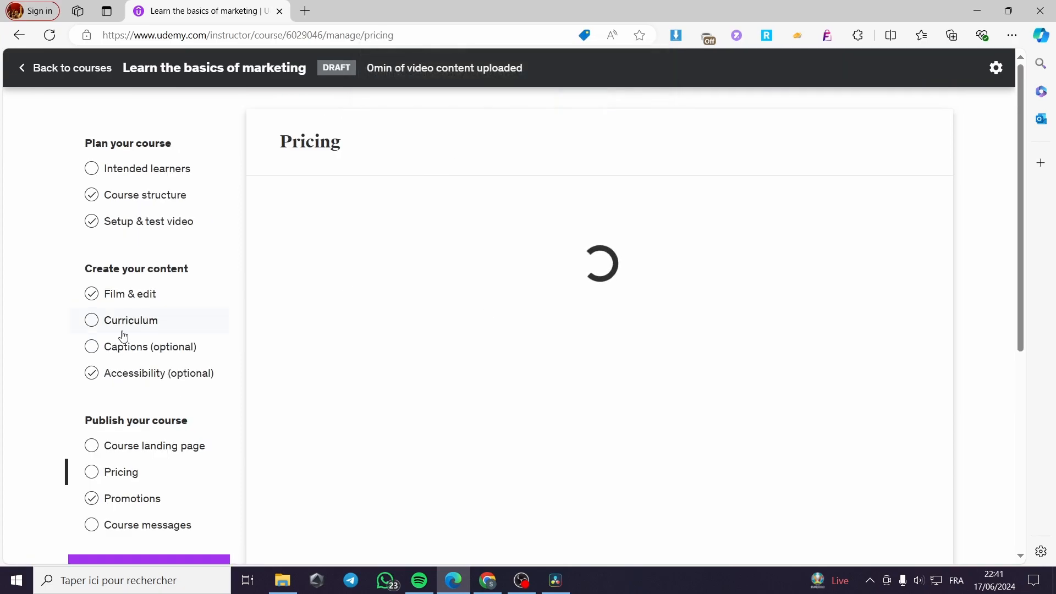
{"action": "scroll", "coordinate": [471, 389], "scroll_direction": "down", "scroll_amount": 3}
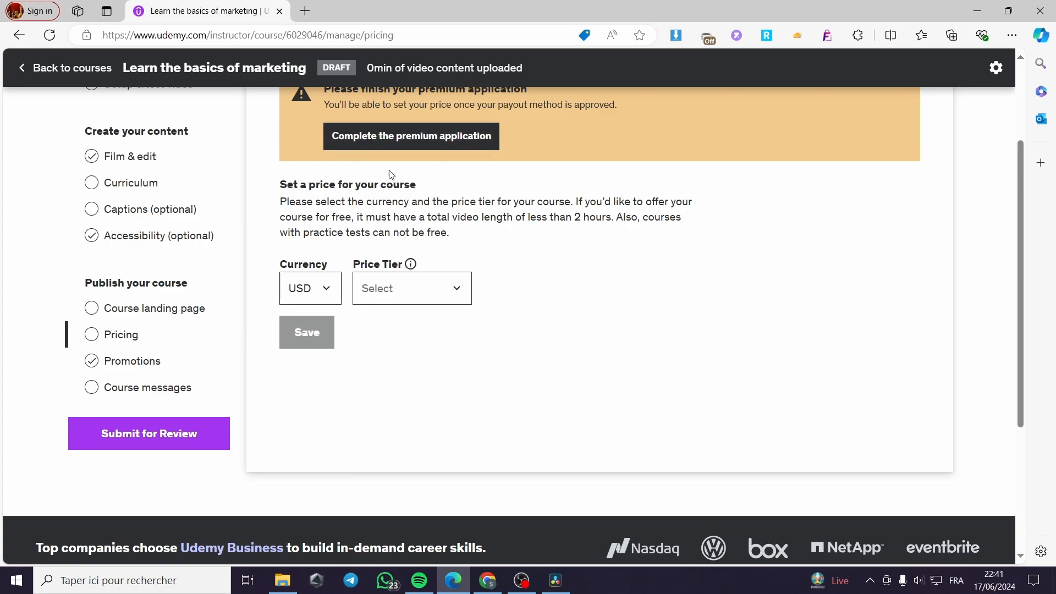
{"action": "scroll", "coordinate": [398, 170], "scroll_direction": "up", "scroll_amount": 2}
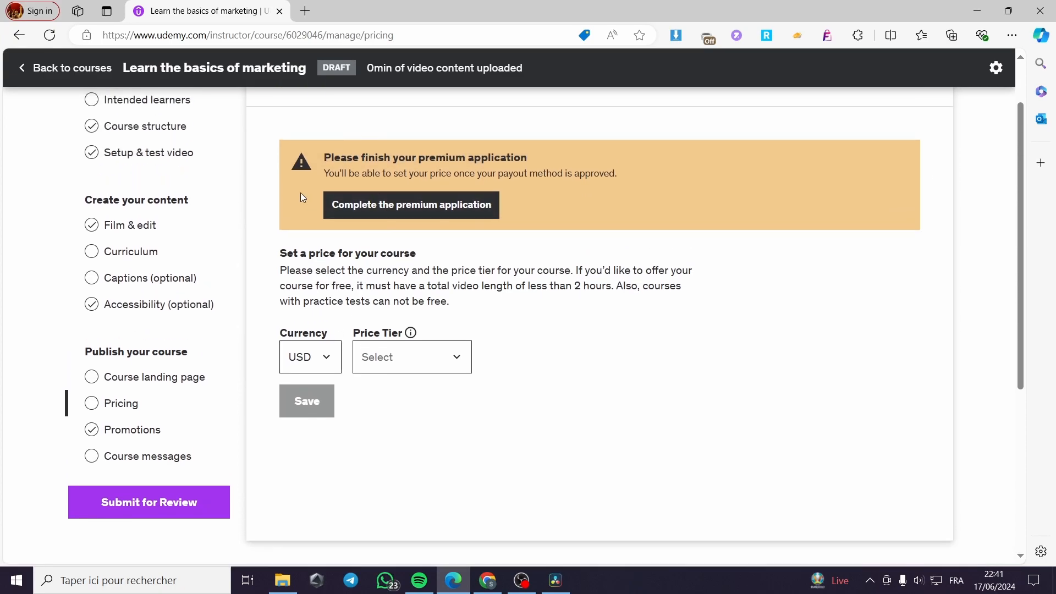
Keep USD as the course currency and select the $27.99 (tier 4) price tier
{"action": "left_click", "coordinate": [333, 358]}
{"action": "left_click", "coordinate": [322, 359]}
{"action": "left_click", "coordinate": [456, 358]}
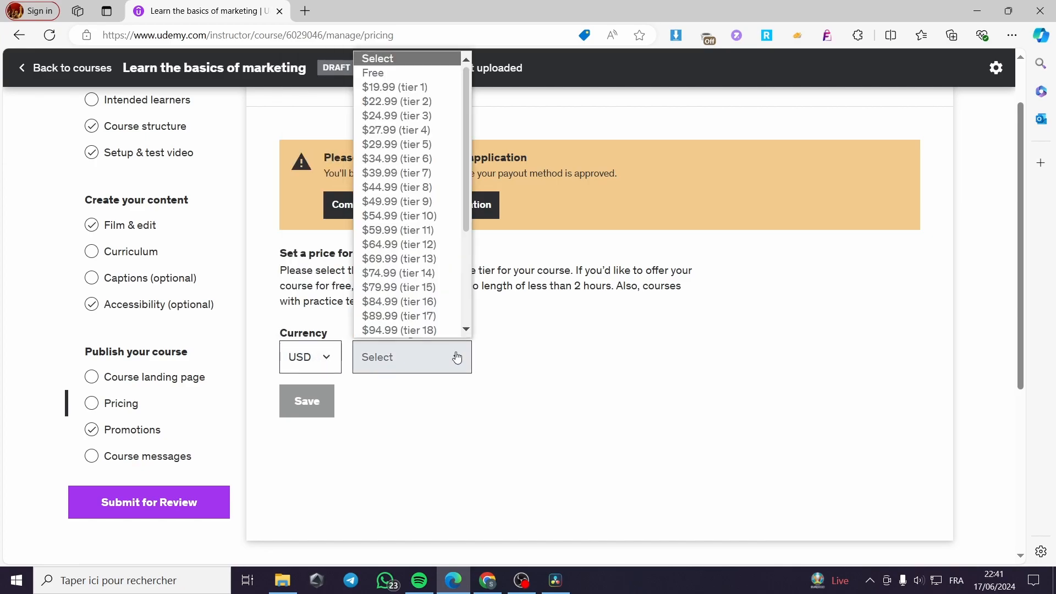
{"action": "left_click", "coordinate": [456, 358]}
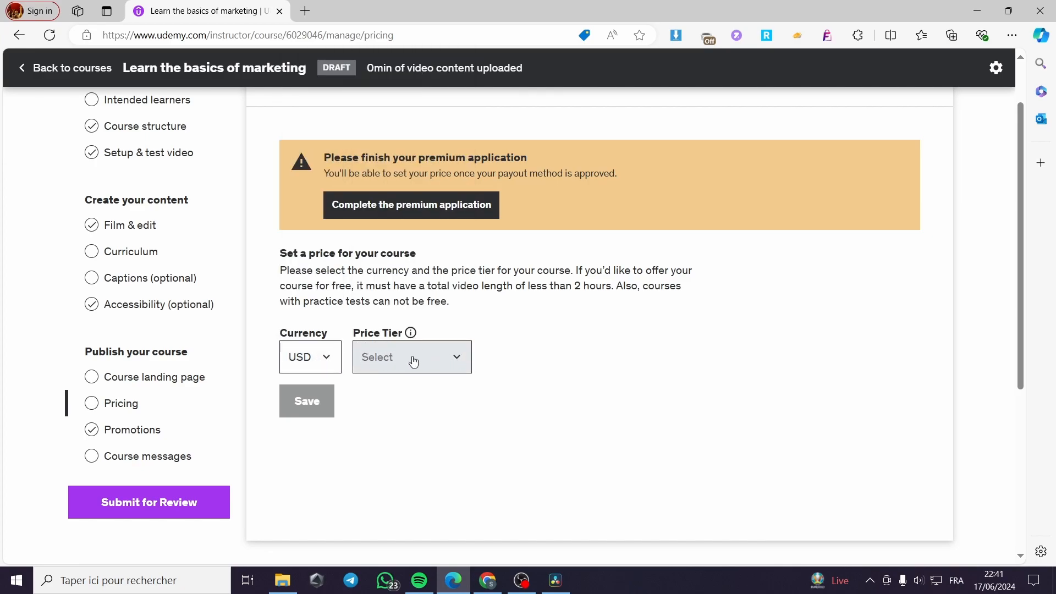
{"action": "left_click", "coordinate": [443, 360]}
{"action": "scroll", "coordinate": [435, 219], "scroll_direction": "down", "scroll_amount": 3}
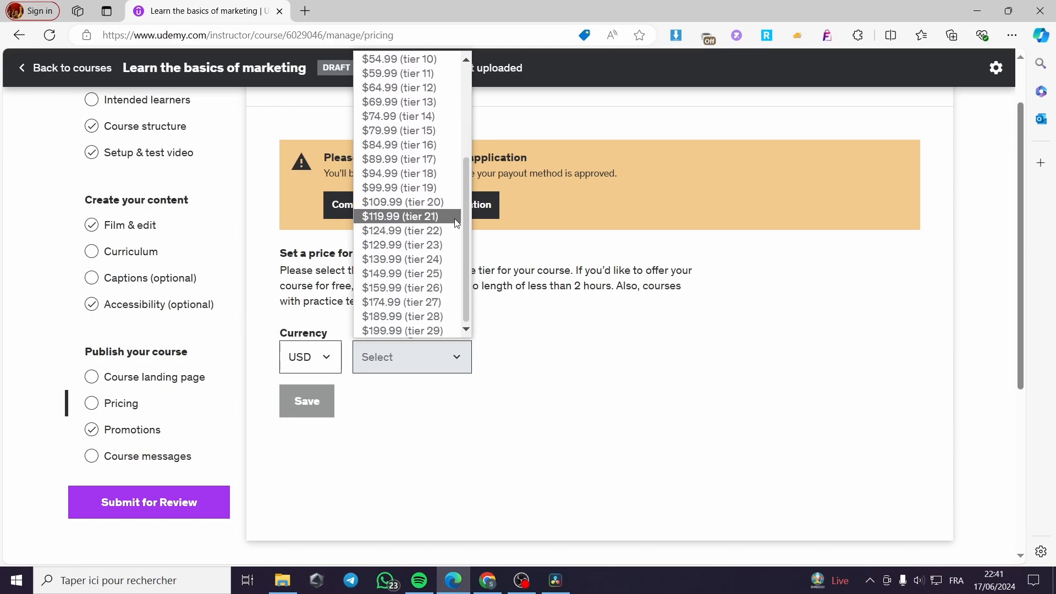
{"action": "scroll", "coordinate": [448, 316], "scroll_direction": "up", "scroll_amount": 3}
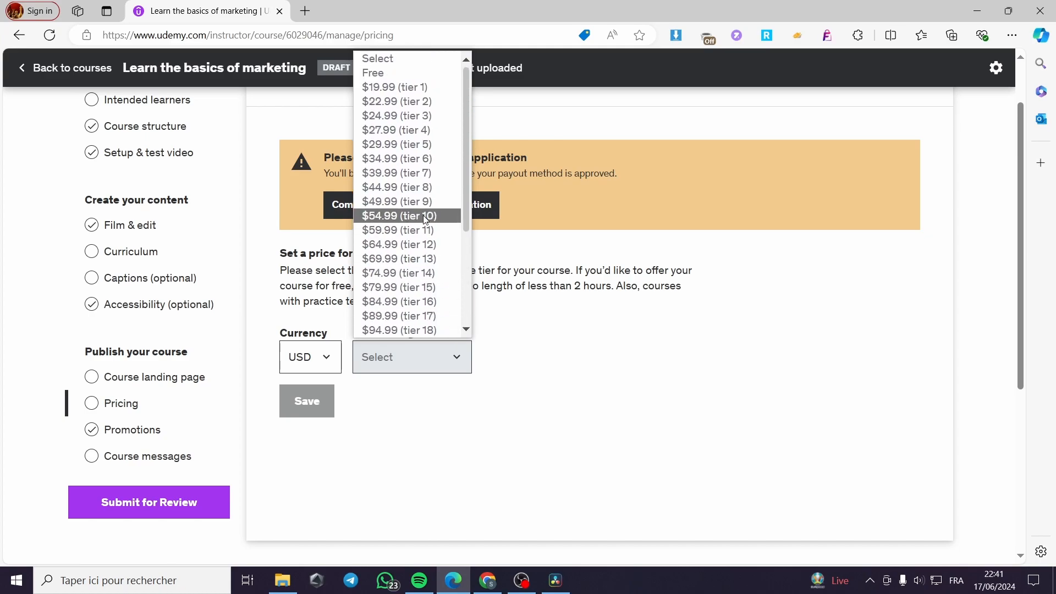
{"action": "left_click", "coordinate": [432, 131]}
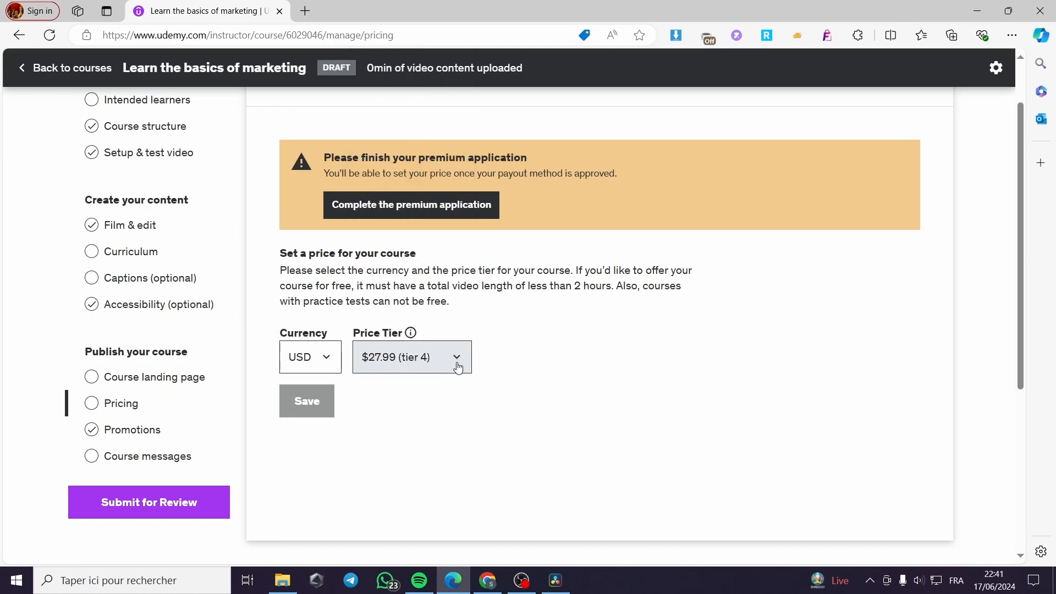
Browse the available price tiers for the course, keeping the current tier selected
{"action": "left_click", "coordinate": [441, 360]}
{"action": "scroll", "coordinate": [415, 318], "scroll_direction": "down", "scroll_amount": 3}
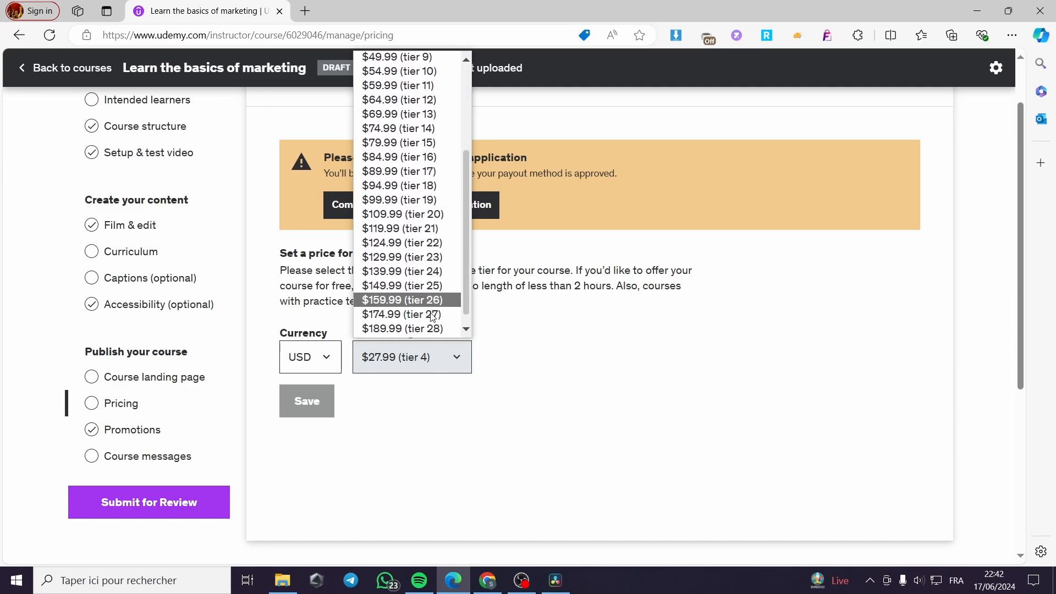
{"action": "left_click", "coordinate": [565, 353]}
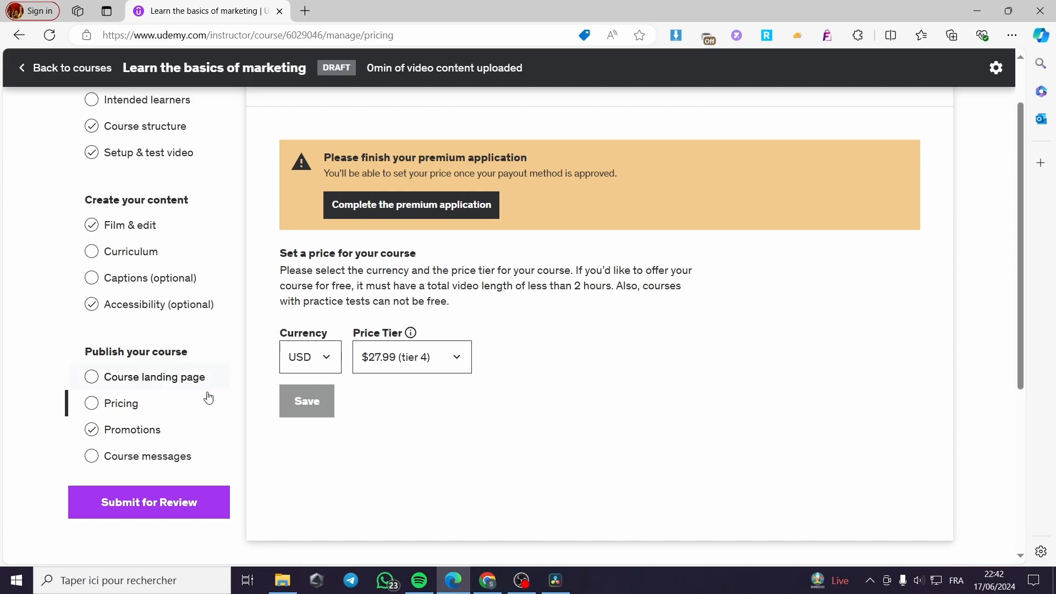
Open the course's Promotions page and review the student referral link and the coupon sections
{"action": "left_click", "coordinate": [143, 431]}
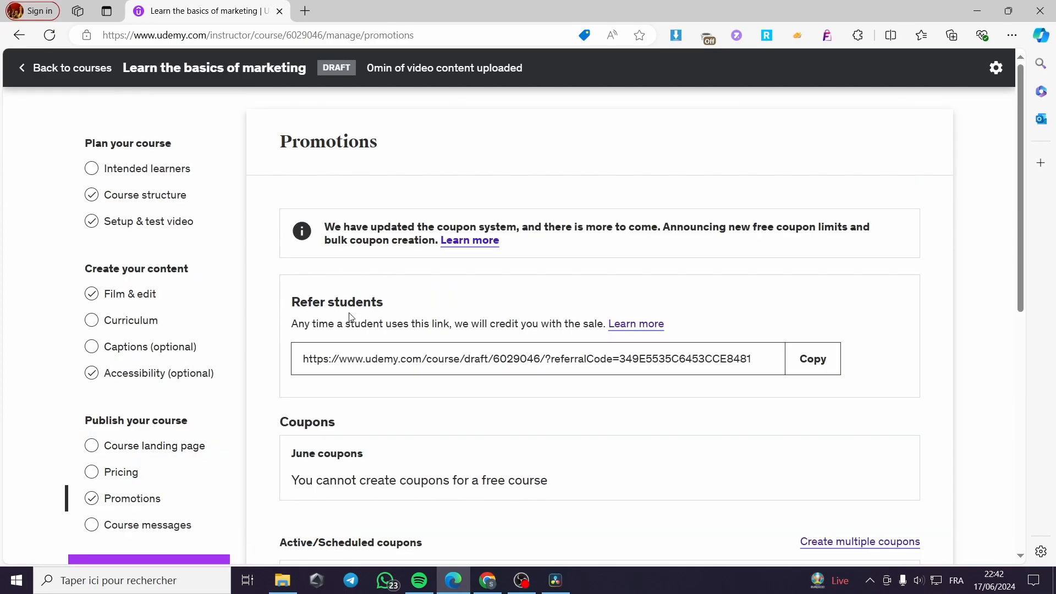
{"action": "scroll", "coordinate": [607, 322], "scroll_direction": "down", "scroll_amount": 4}
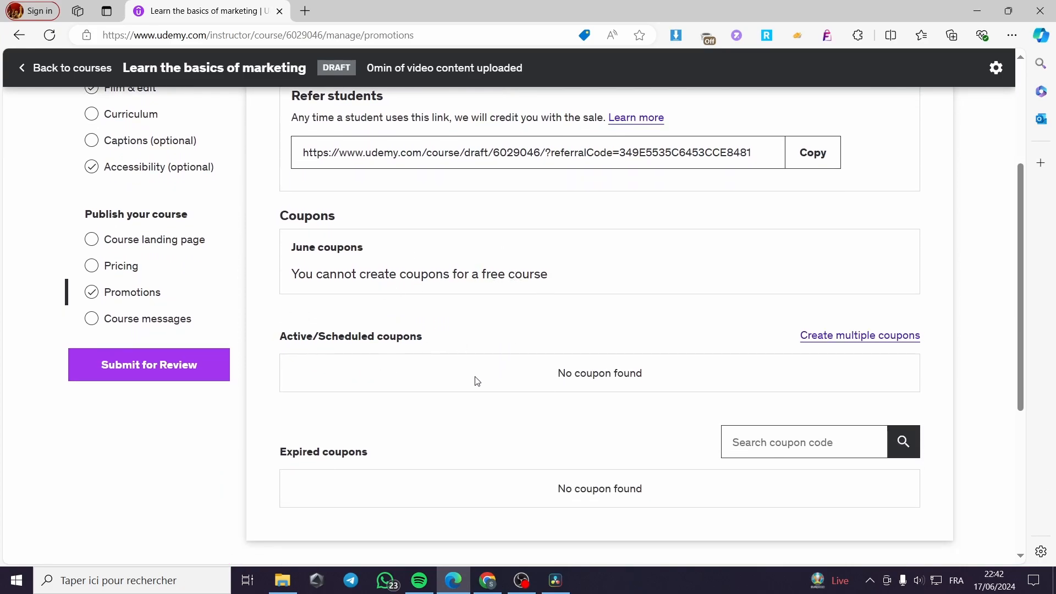
{"action": "scroll", "coordinate": [603, 370], "scroll_direction": "down", "scroll_amount": 3}
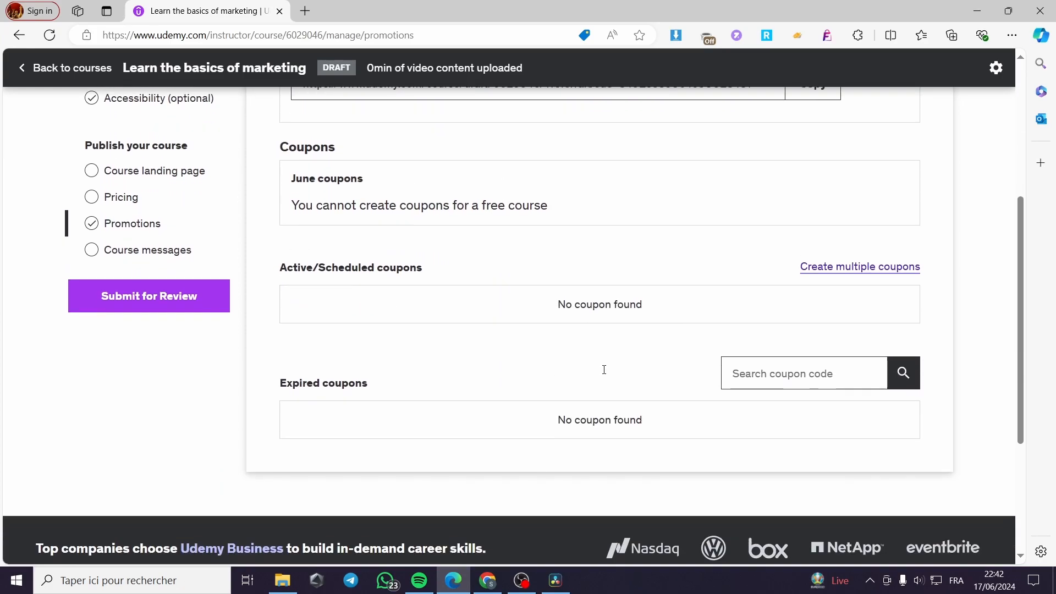
{"action": "scroll", "coordinate": [195, 381], "scroll_direction": "up", "scroll_amount": 4}
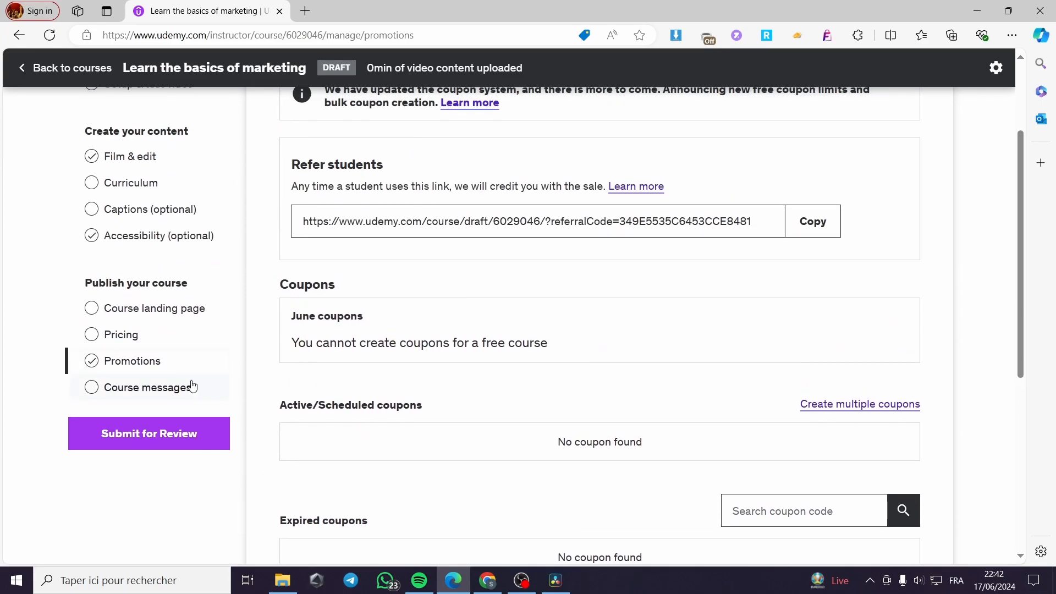
Open the Course messages page and examine the welcome and congratulations message fields, leaving both blank
{"action": "left_click", "coordinate": [115, 397]}
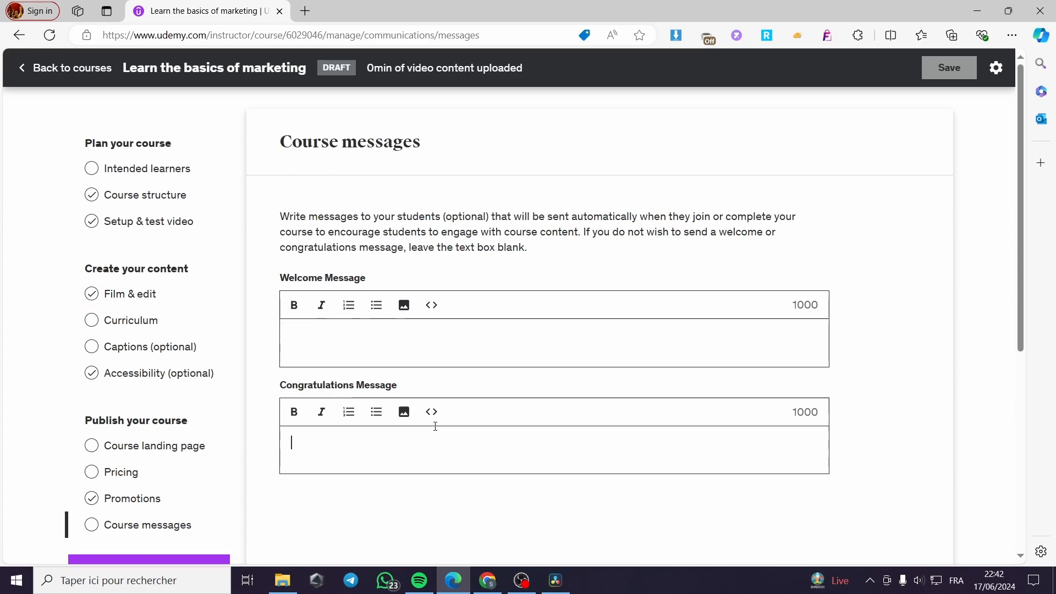
{"action": "scroll", "coordinate": [424, 481], "scroll_direction": "down", "scroll_amount": 3}
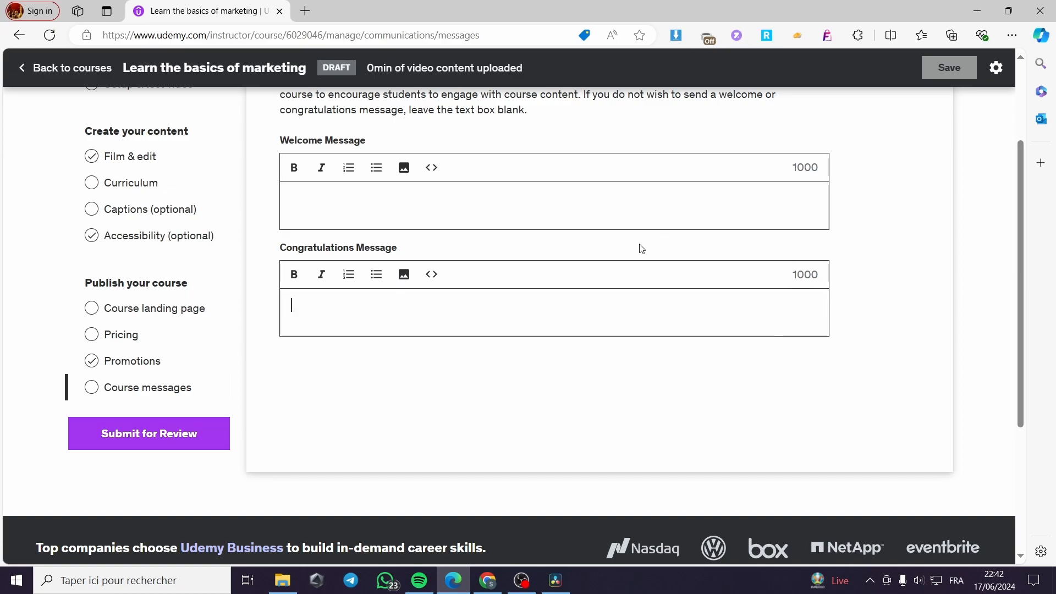
{"action": "scroll", "coordinate": [654, 238], "scroll_direction": "up", "scroll_amount": 3}
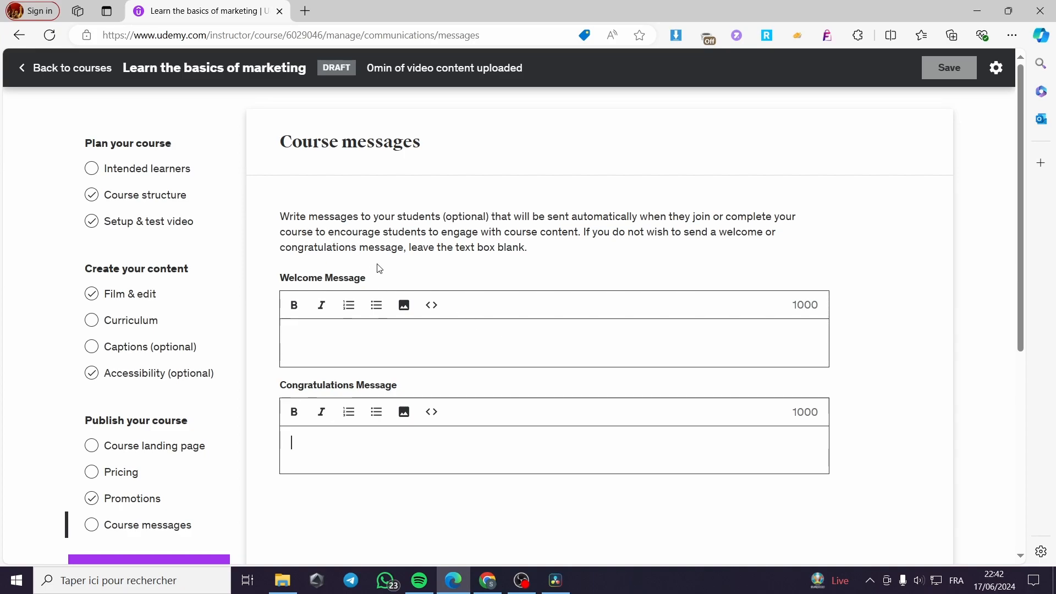
{"action": "scroll", "coordinate": [563, 335], "scroll_direction": "down", "scroll_amount": 6}
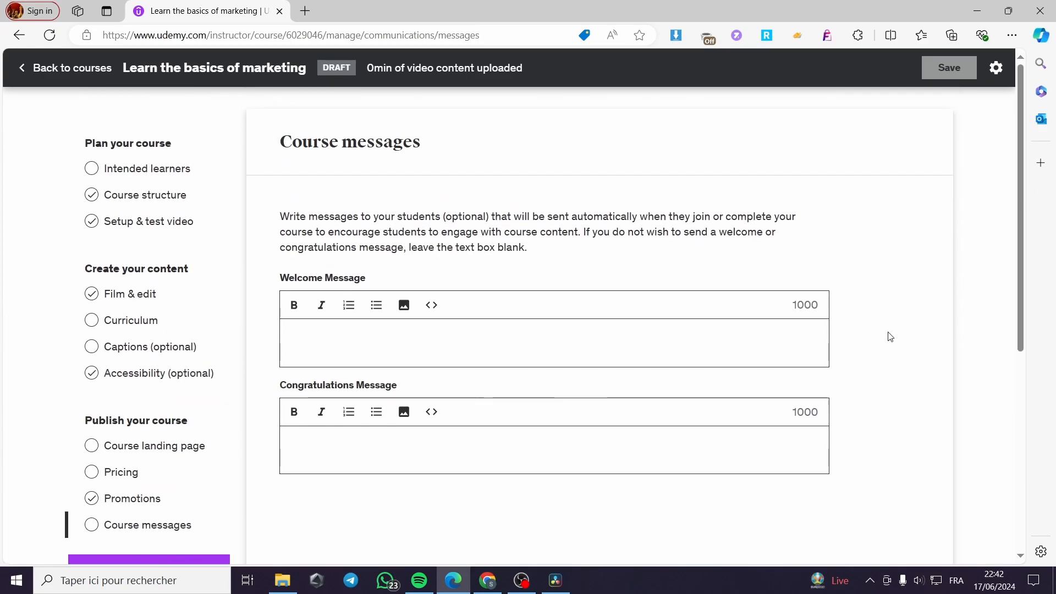